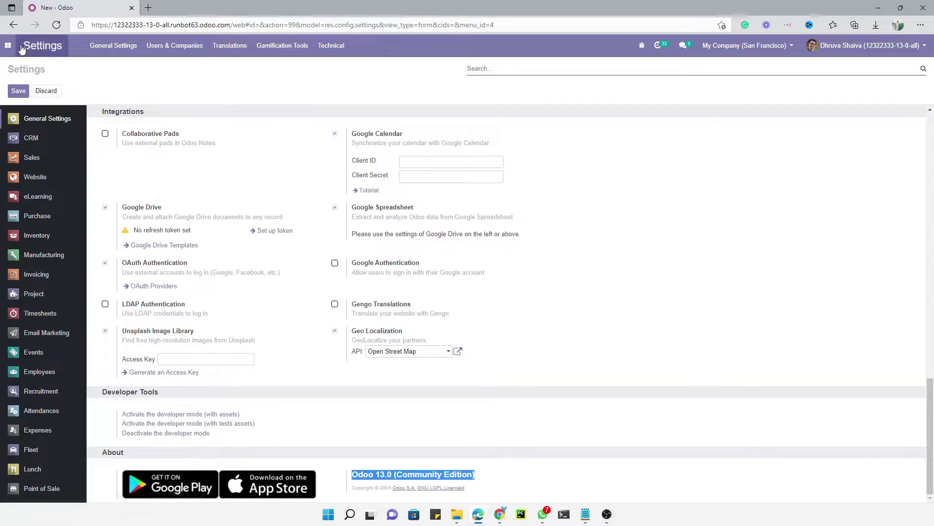
Check the Odoo 13.0 (Community Edition) version line in the apps list.
{"action": "left_click", "coordinate": [15, 47]}
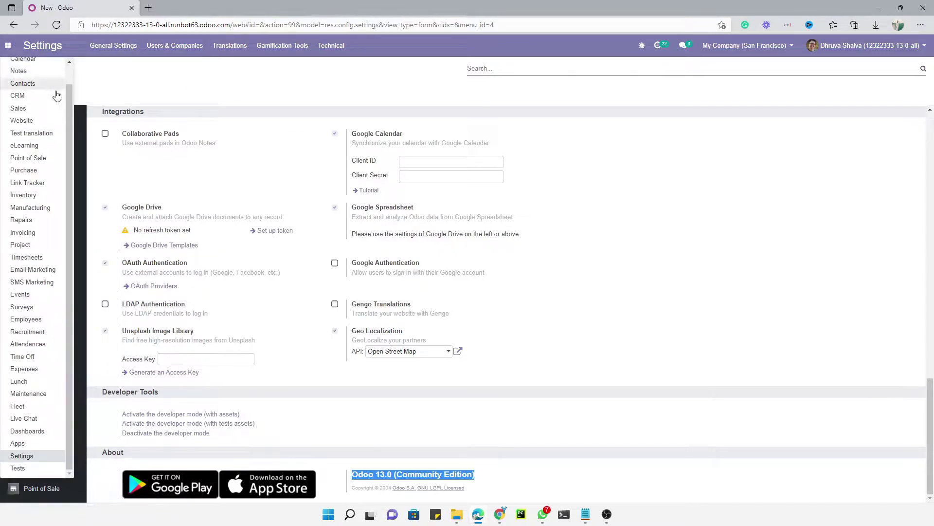
{"action": "scroll", "coordinate": [52, 113], "scroll_direction": "up", "scroll_amount": 1}
{"action": "triple_click", "coordinate": [398, 480]}
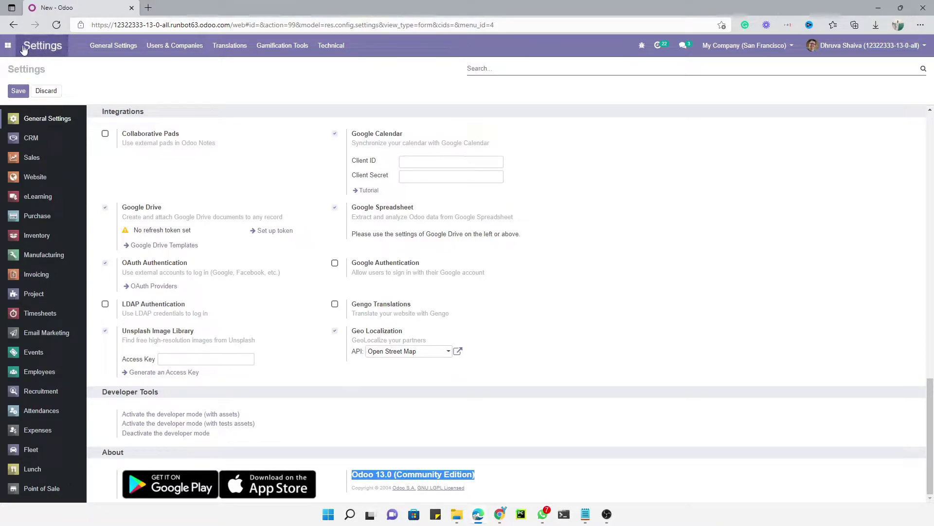
{"action": "left_click", "coordinate": [10, 47]}
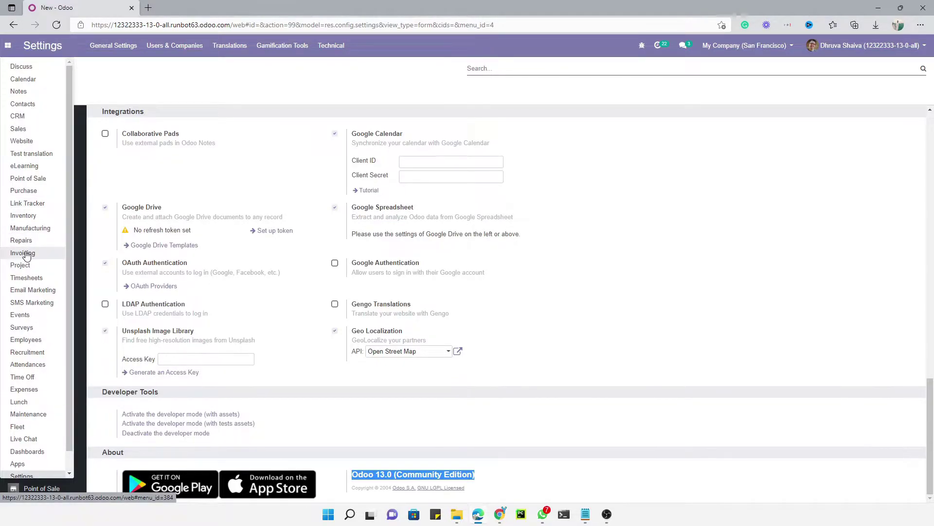
{"action": "scroll", "coordinate": [19, 292], "scroll_direction": "down", "scroll_amount": 1}
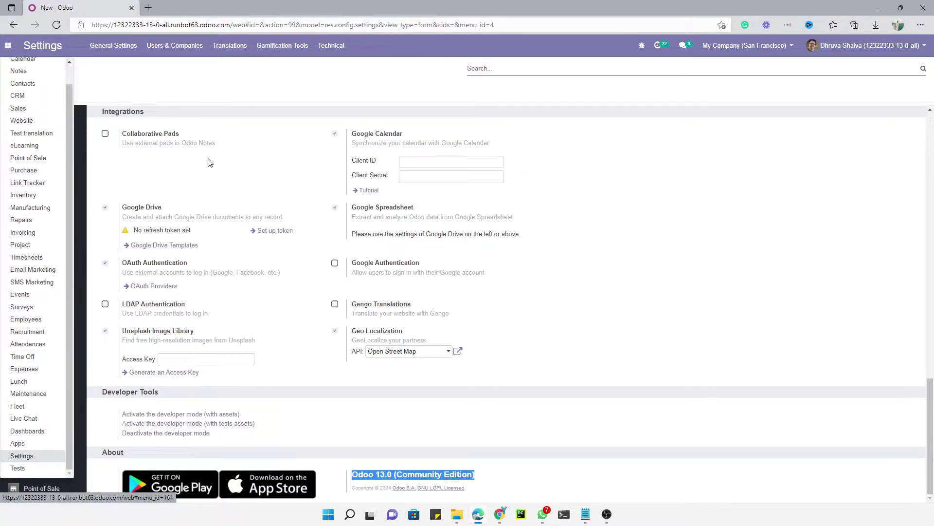
{"action": "left_click", "coordinate": [217, 93]}
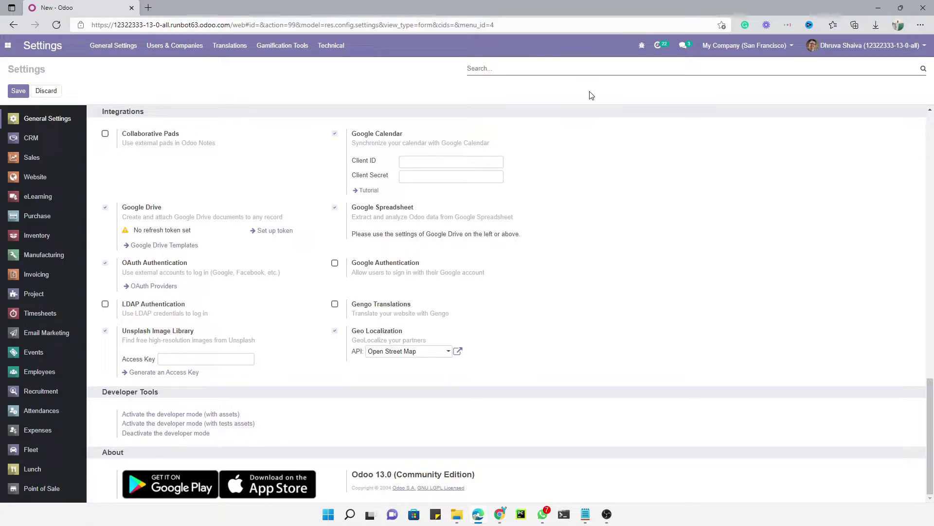
Search settings for 'Payment', then replace the search with 'Invoice'.
{"action": "type", "text": "Pyment"}
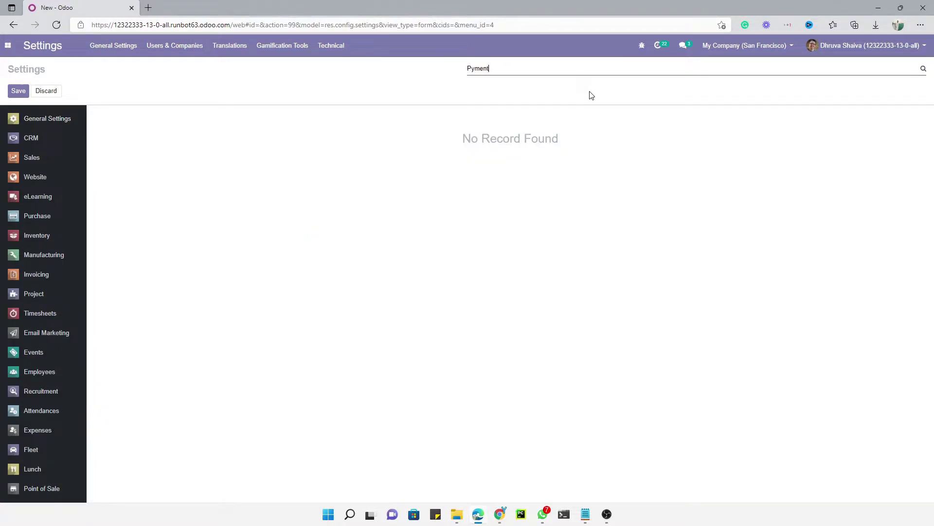
{"action": "type", "text": "ayment"}
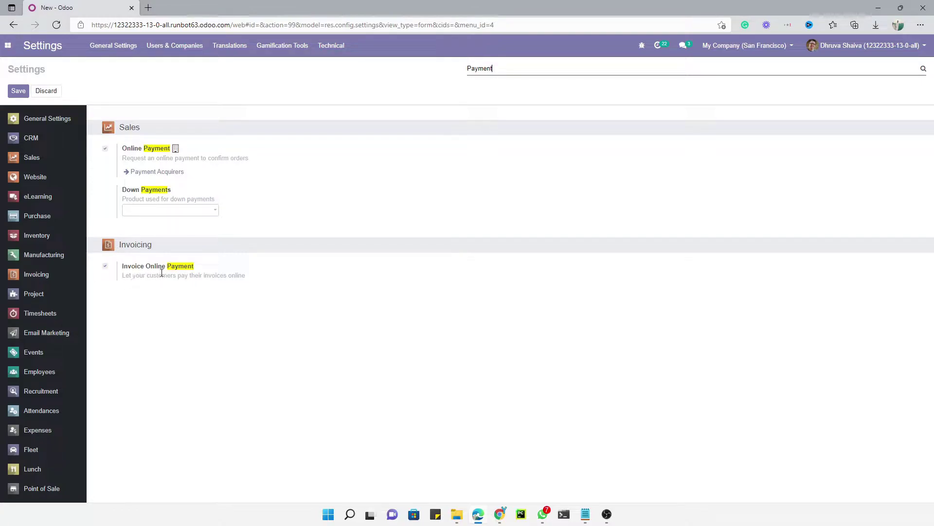
{"action": "double_click", "coordinate": [490, 68]}
{"action": "key", "text": "BackSpace"}
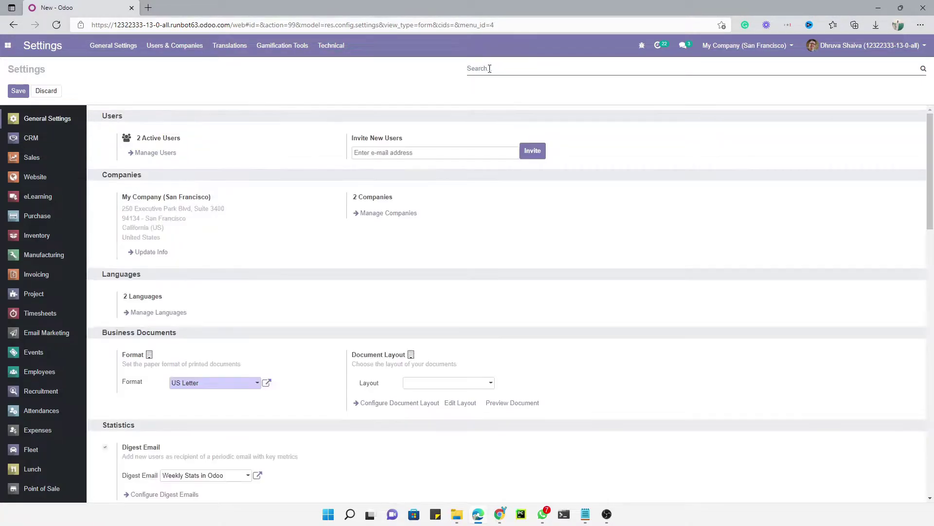
{"action": "type", "text": "Invoice"}
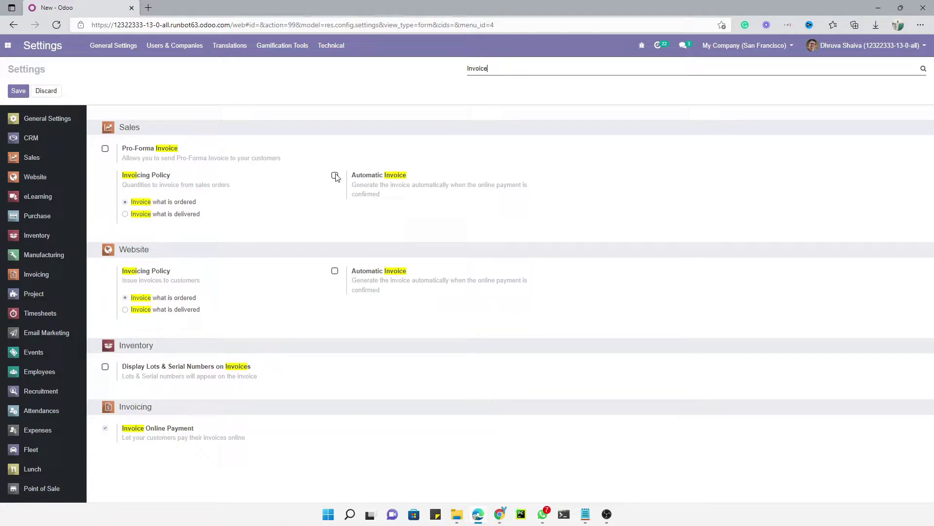
Enable Automatic Invoice under Sales and save the Odoo settings.
{"action": "key", "text": "super+shift+s"}
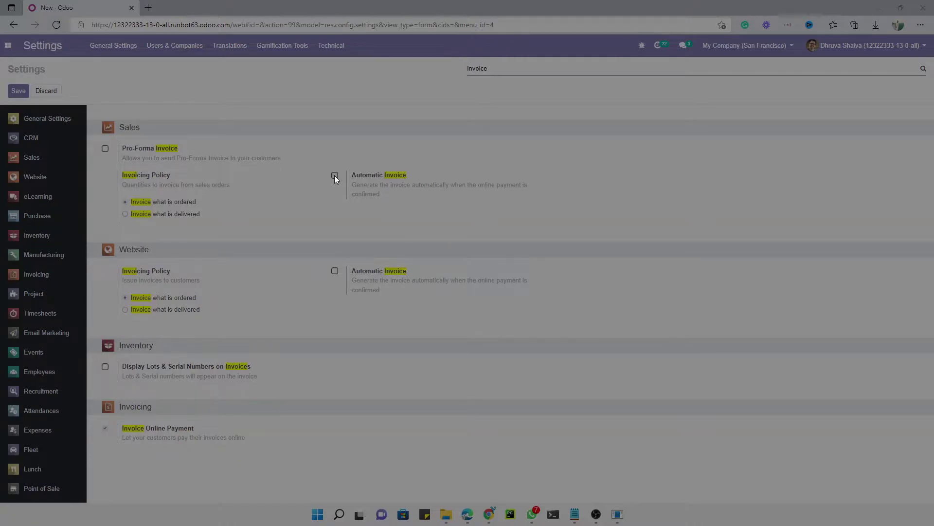
{"action": "key", "text": "Escape"}
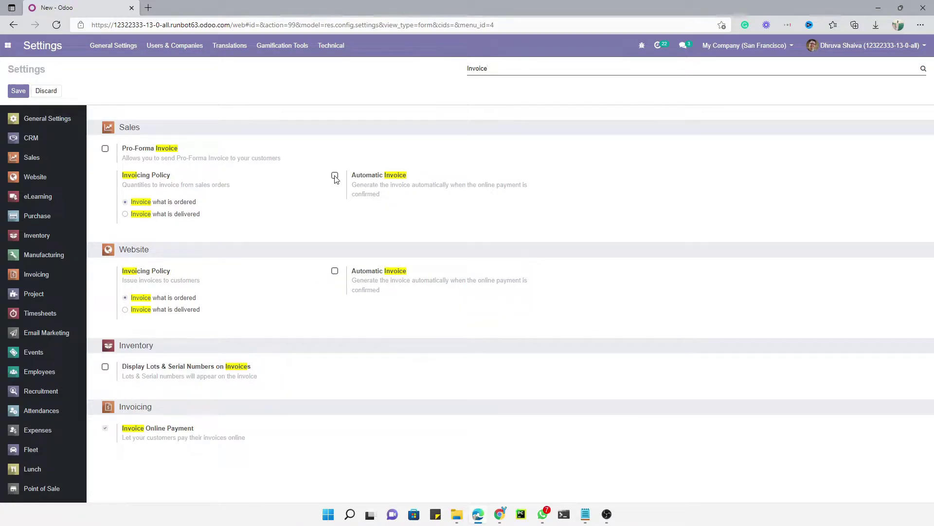
{"action": "left_click", "coordinate": [335, 175]}
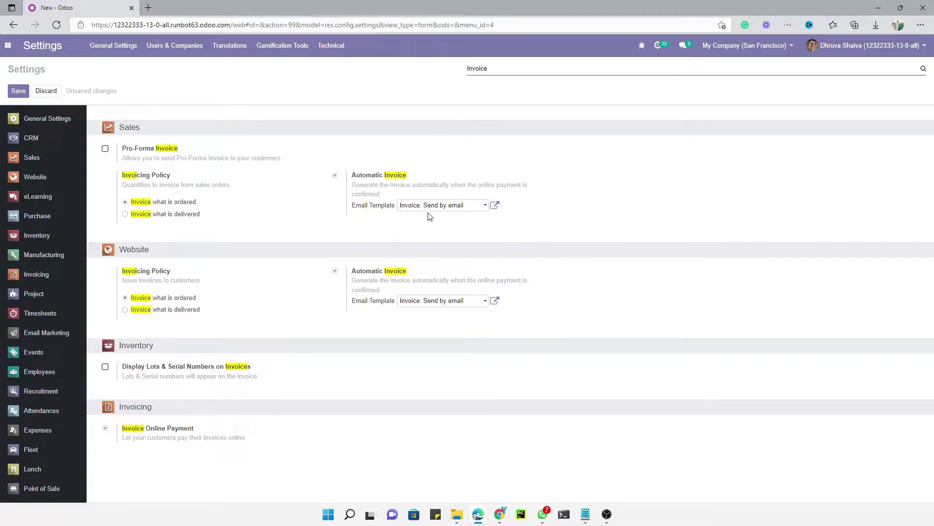
{"action": "left_click", "coordinate": [19, 91]}
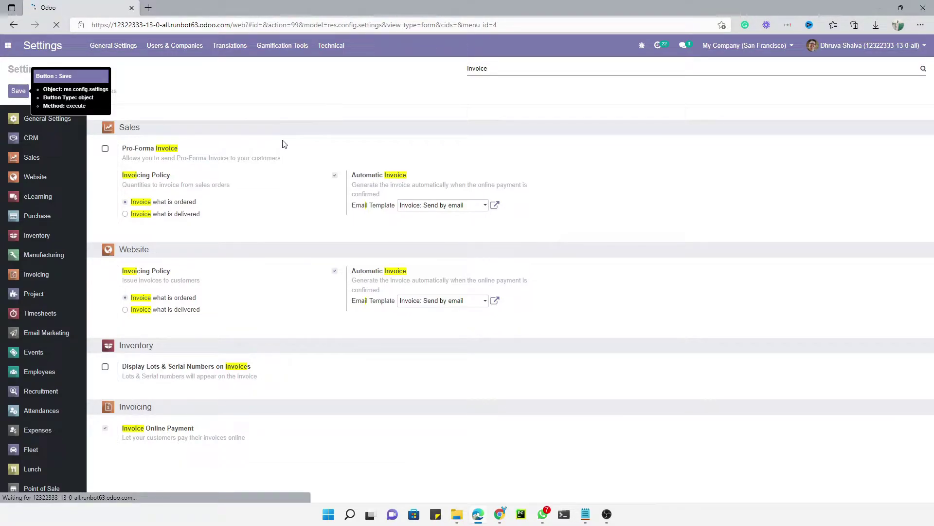
In a new tab, search 'authorize.net sandbox account' and open the Sandbox Account result.
{"action": "left_click", "coordinate": [150, 7]}
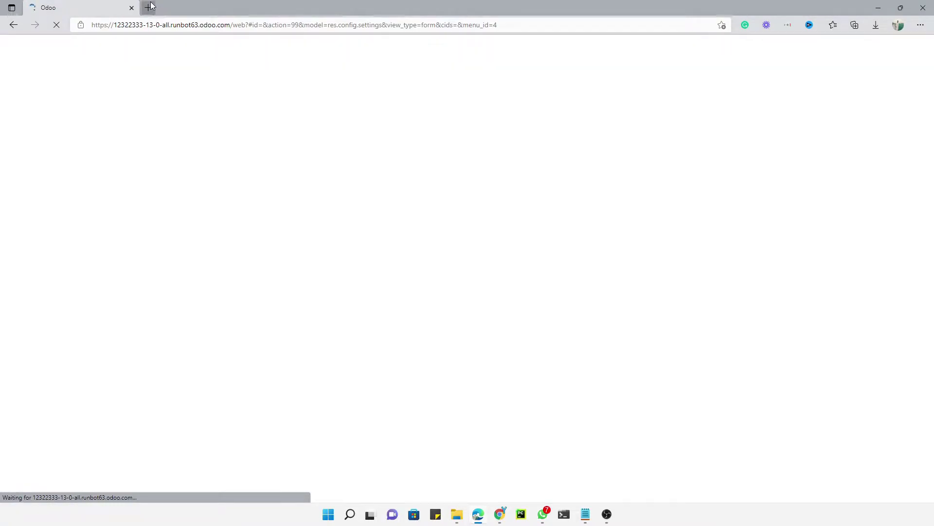
{"action": "left_click", "coordinate": [94, 6]}
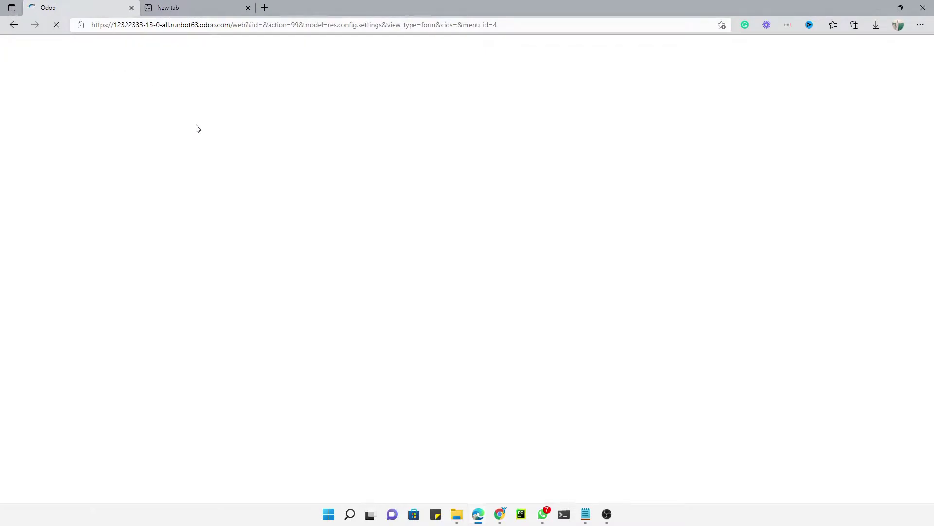
{"action": "left_click", "coordinate": [174, 5]}
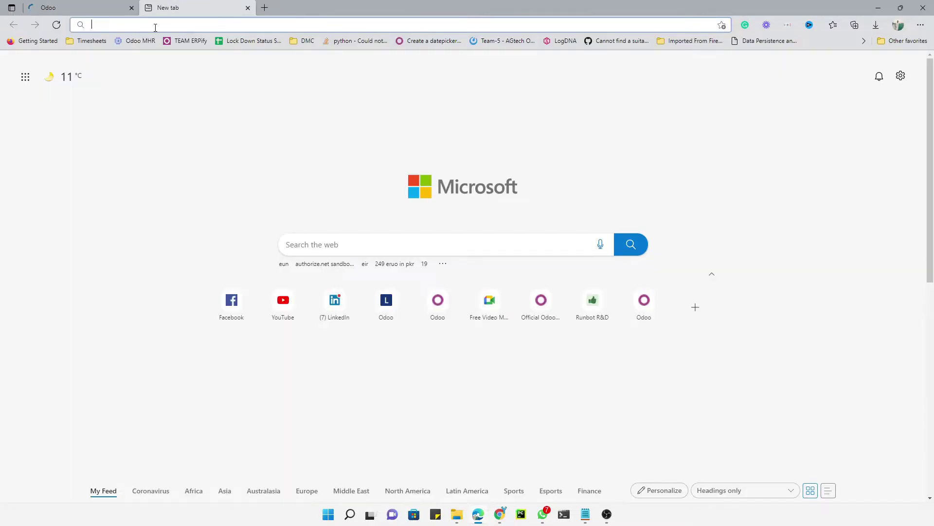
{"action": "left_click", "coordinate": [155, 25]}
{"action": "type", "text": "authorize"}
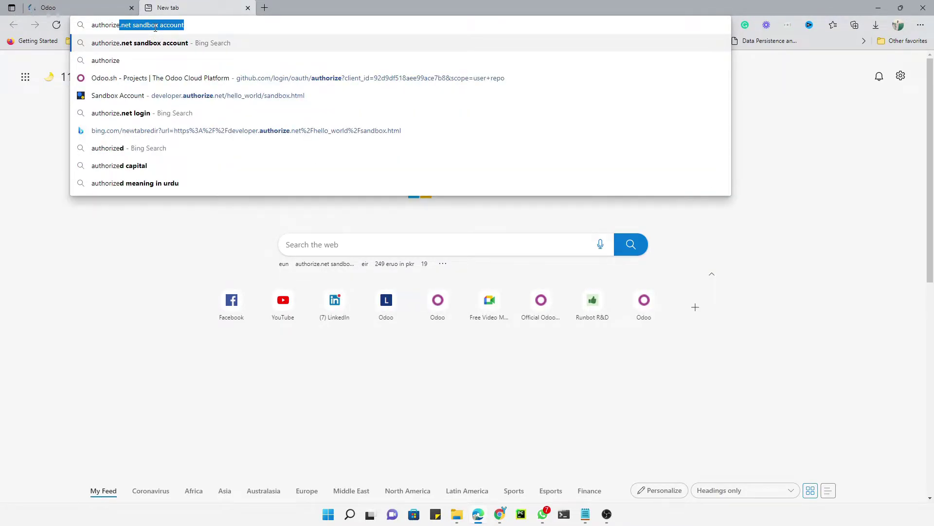
{"action": "type", "text": ".et"}
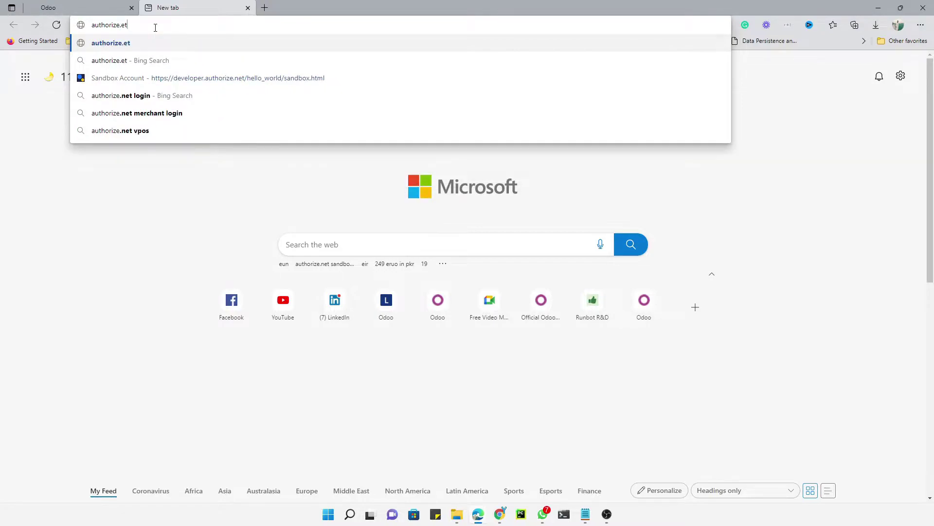
{"action": "key", "text": "BackSpace"}
{"action": "key", "text": "BackSpace"}
{"action": "type", "text": "net"}
{"action": "key", "text": "BackSpace"}
{"action": "key", "text": "BackSpace"}
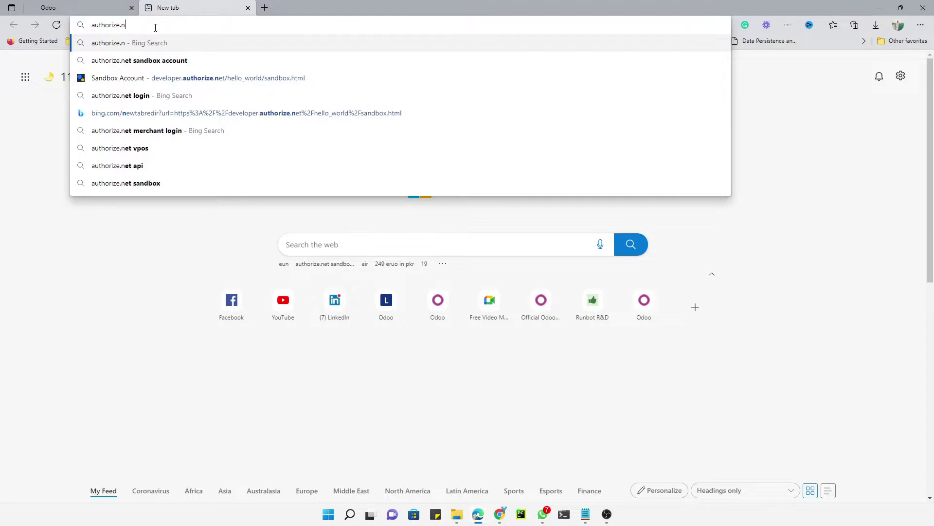
{"action": "key", "text": "Down"}
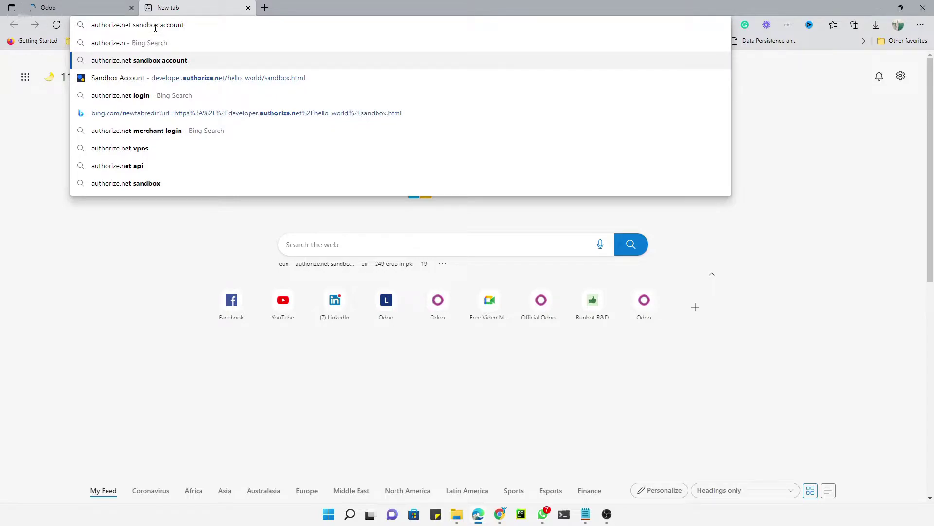
{"action": "key", "text": "Return"}
{"action": "left_click", "coordinate": [164, 122]}
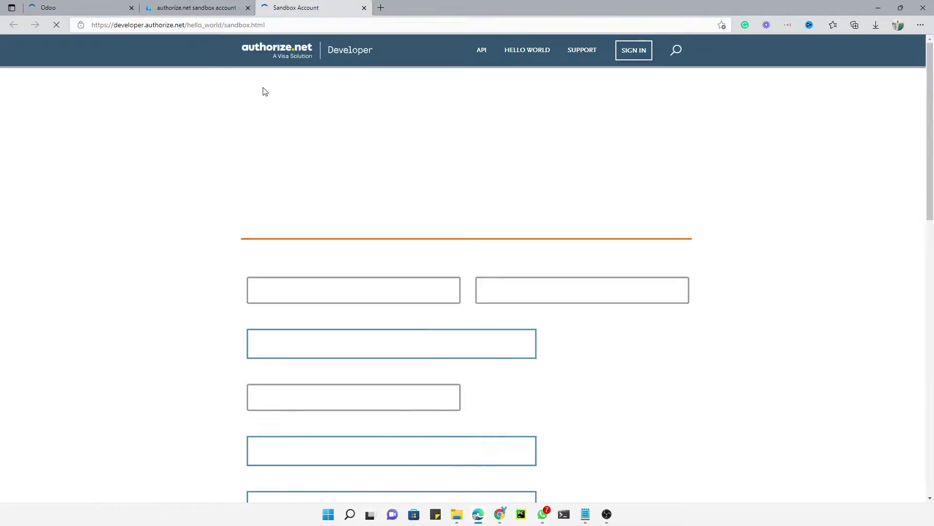
Enter first name 'Payment' and last name 'Acquirer' on the sign-up form.
{"action": "scroll", "coordinate": [331, 225], "scroll_direction": "down", "scroll_amount": 2}
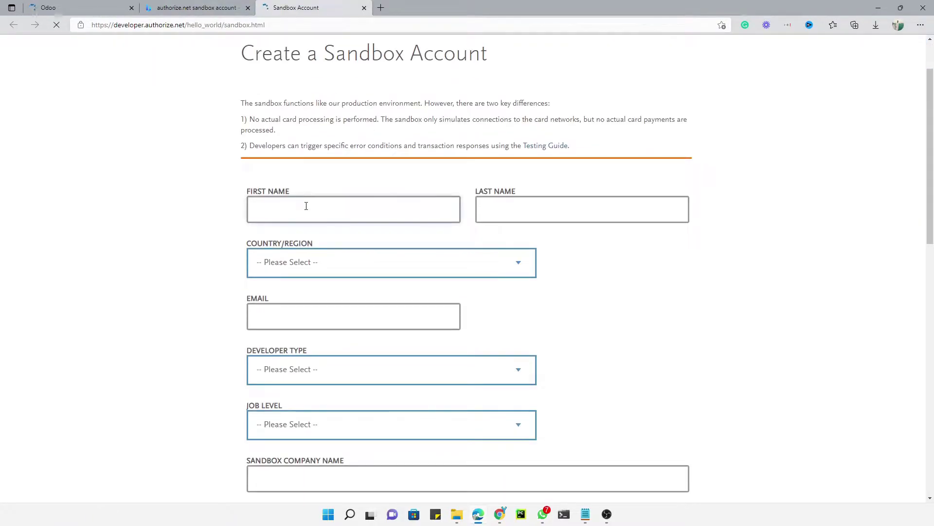
{"action": "type", "text": "aritet"}
{"action": "type", "text": "yment"}
{"action": "key", "text": "Tab"}
{"action": "type", "text": "Aquiree"}
{"action": "key", "text": "BackSpace"}
{"action": "type", "text": "r"}
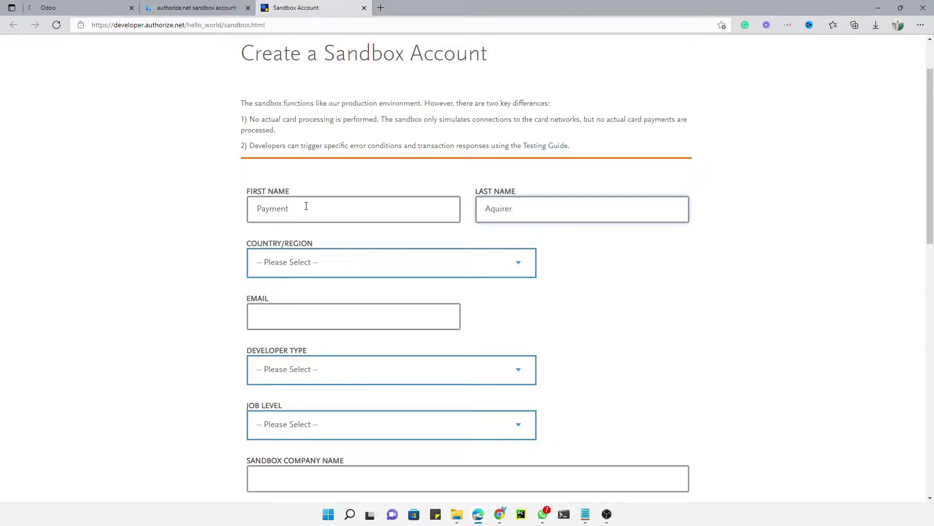
{"action": "right_click", "coordinate": [504, 208]}
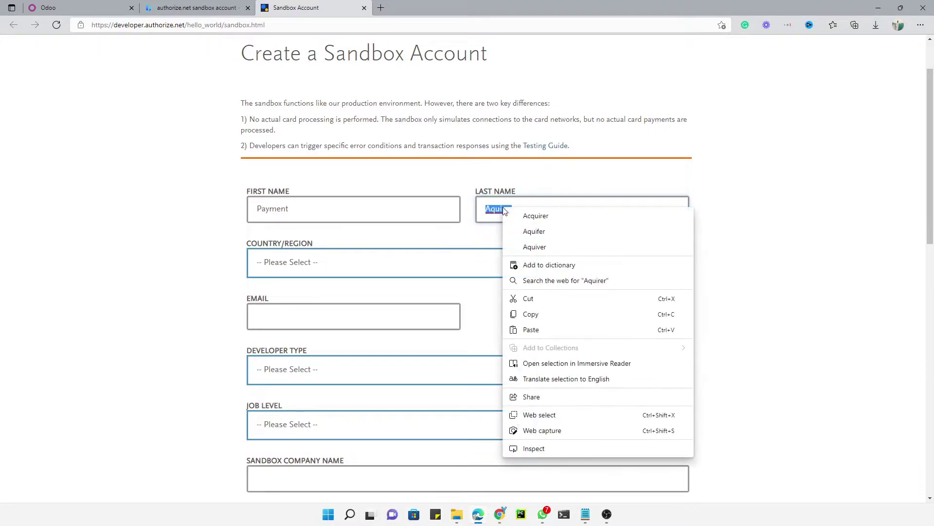
{"action": "left_click", "coordinate": [530, 215]}
Select Pakistan as the Country/Region.
{"action": "left_click", "coordinate": [356, 261]}
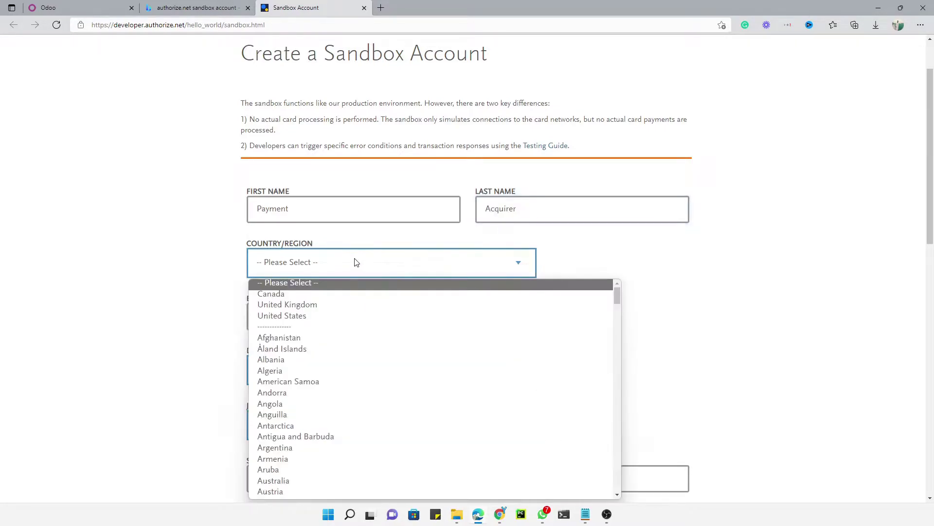
{"action": "scroll", "coordinate": [302, 360], "scroll_direction": "down", "scroll_amount": 2}
{"action": "scroll", "coordinate": [302, 360], "scroll_direction": "down", "scroll_amount": 1}
{"action": "scroll", "coordinate": [304, 355], "scroll_direction": "up", "scroll_amount": 3}
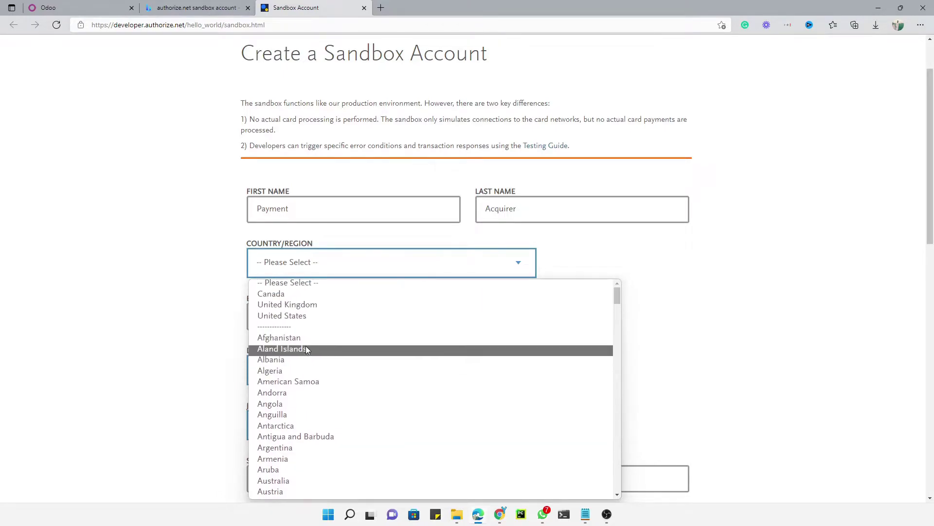
{"action": "scroll", "coordinate": [295, 309], "scroll_direction": "down", "scroll_amount": 2}
{"action": "left_click", "coordinate": [300, 262]}
{"action": "left_click", "coordinate": [299, 263]}
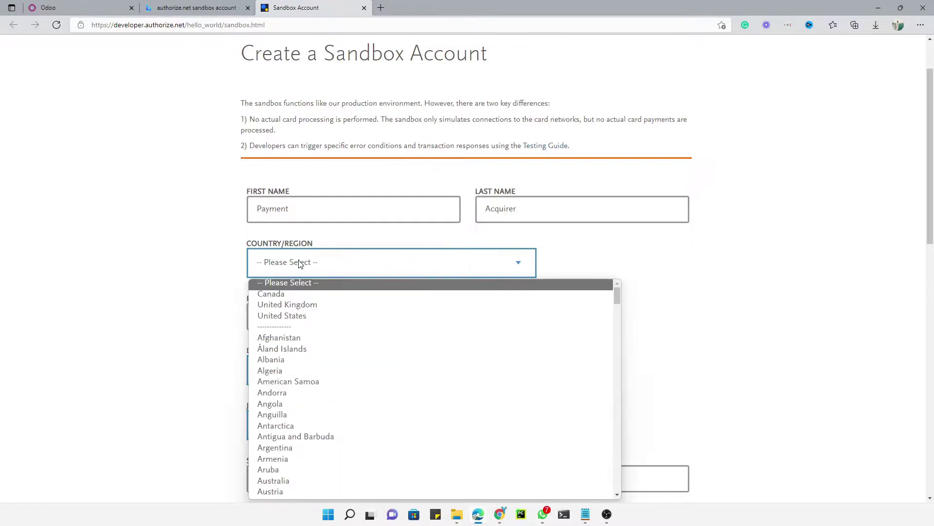
{"action": "key", "text": "p"}
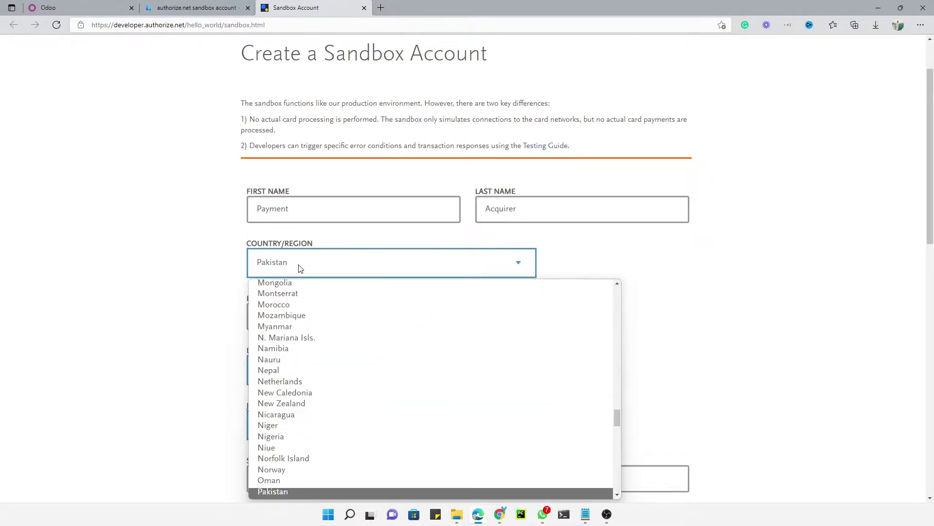
{"action": "key", "text": "Return"}
{"action": "scroll", "coordinate": [290, 288], "scroll_direction": "down", "scroll_amount": 1}
{"action": "left_click", "coordinate": [292, 241]}
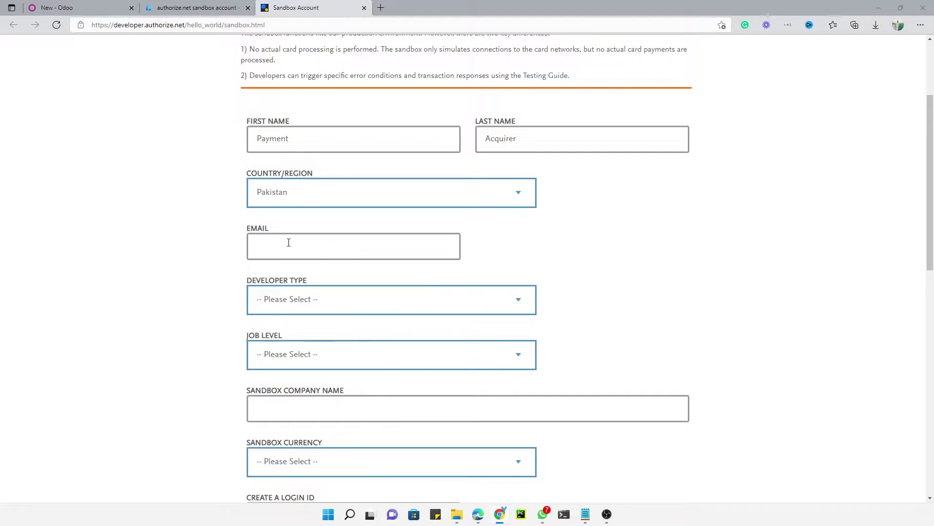
Enter the Gmail email address, and choose Freelance developer type and Individual Contributor job level.
{"action": "scroll", "coordinate": [302, 234], "scroll_direction": "down", "scroll_amount": 3}
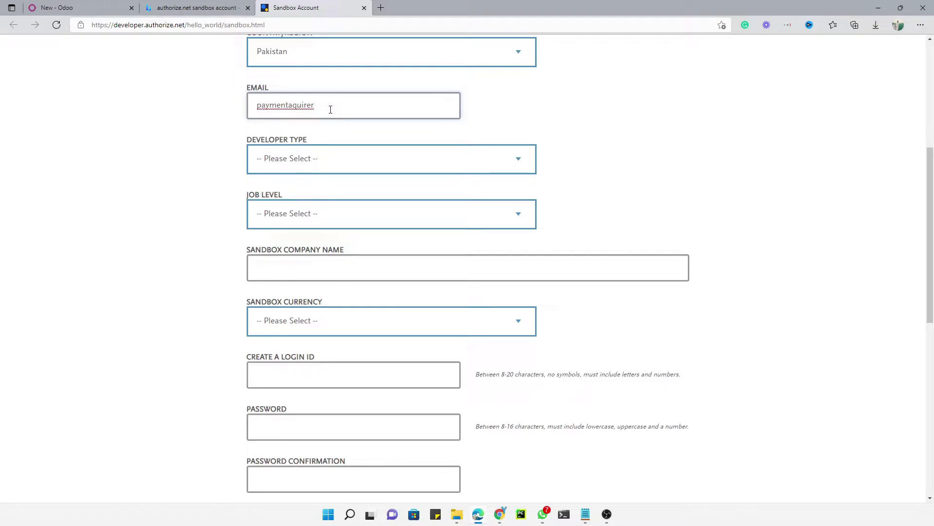
{"action": "left_click", "coordinate": [306, 155]}
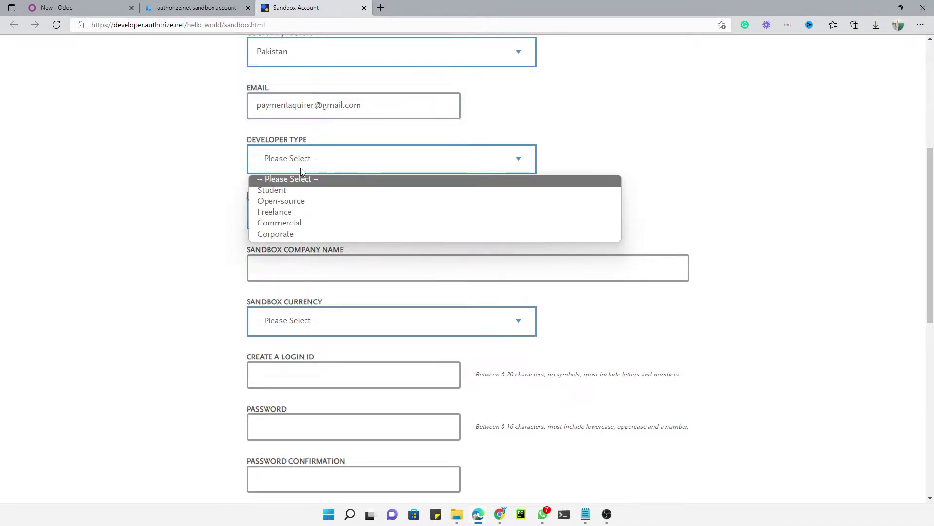
{"action": "left_click", "coordinate": [289, 216]}
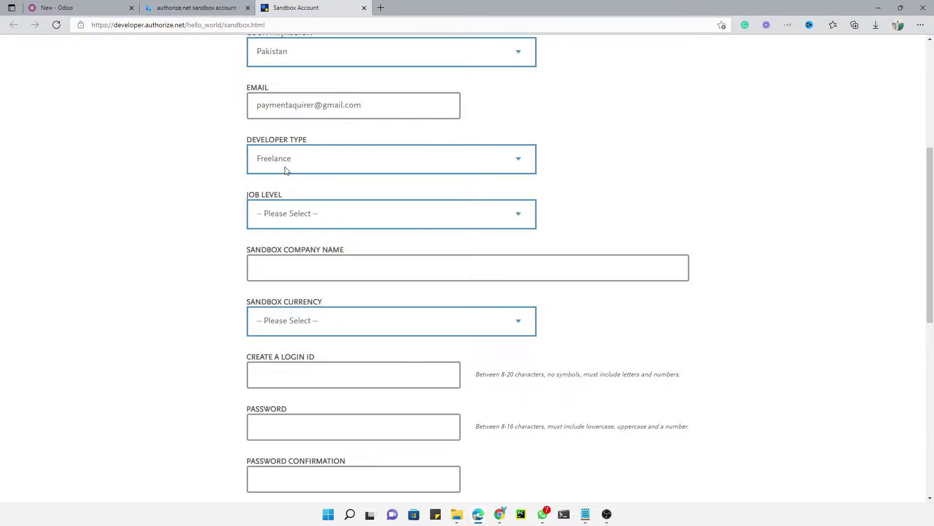
{"action": "scroll", "coordinate": [292, 168], "scroll_direction": "down", "scroll_amount": 2}
{"action": "left_click", "coordinate": [310, 143]}
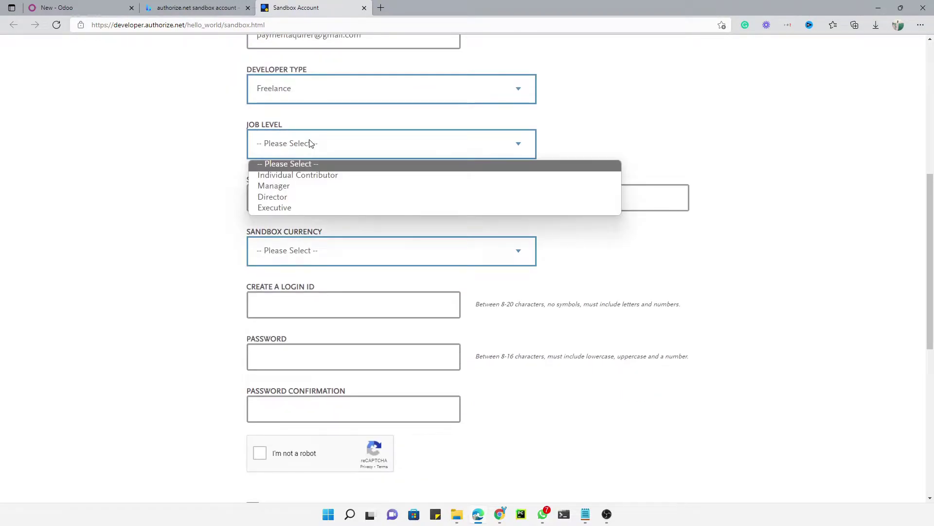
{"action": "left_click", "coordinate": [307, 99]}
{"action": "left_click", "coordinate": [299, 144]}
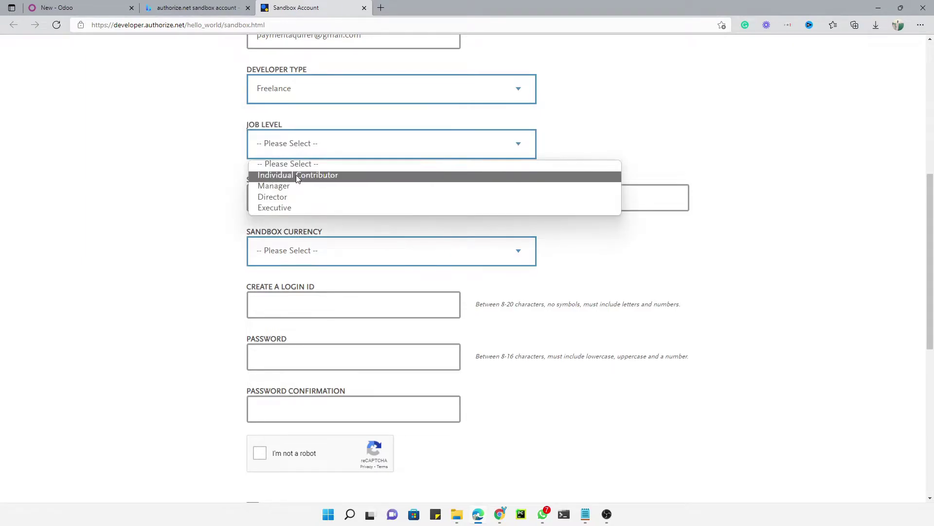
{"action": "left_click", "coordinate": [296, 174]}
{"action": "scroll", "coordinate": [289, 169], "scroll_direction": "down", "scroll_amount": 1}
Enter company 'Payment Acquirer', choose US Dollars currency, and start the login ID.
{"action": "left_click", "coordinate": [285, 132]}
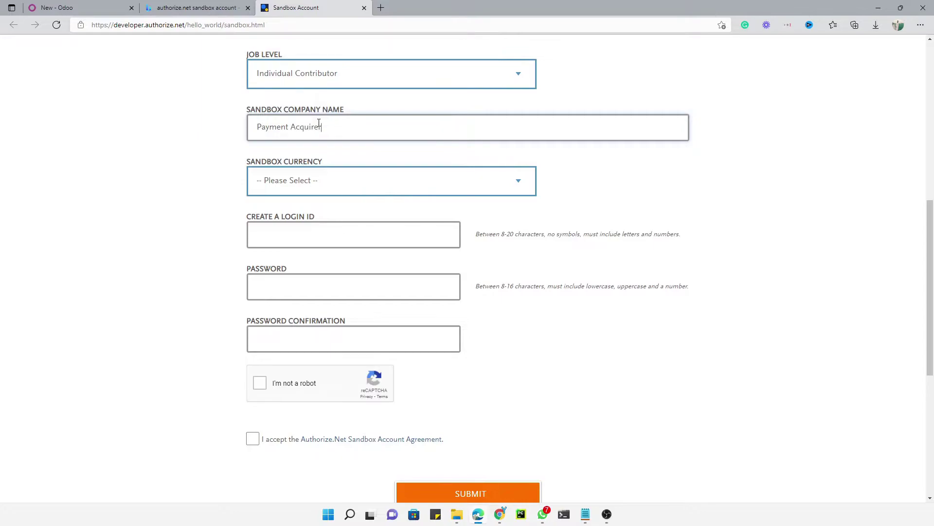
{"action": "left_click", "coordinate": [294, 186]}
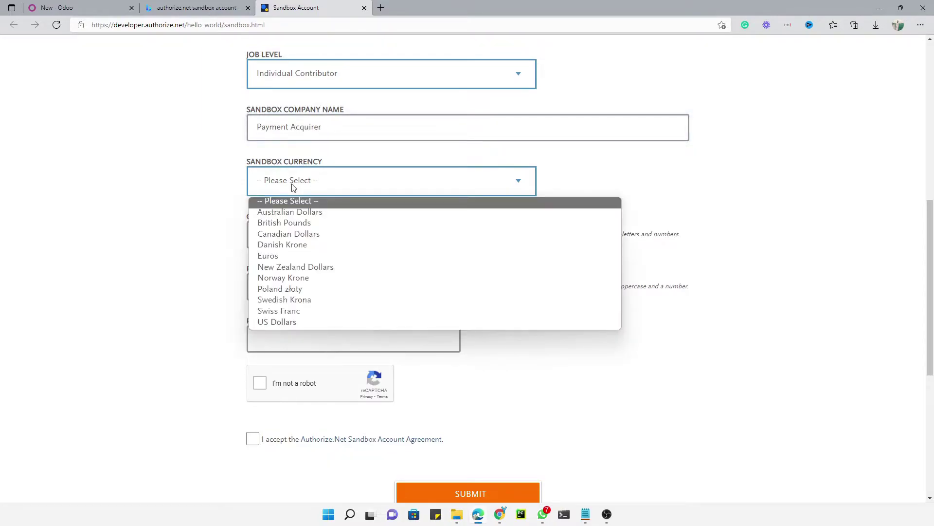
{"action": "left_click", "coordinate": [299, 325]}
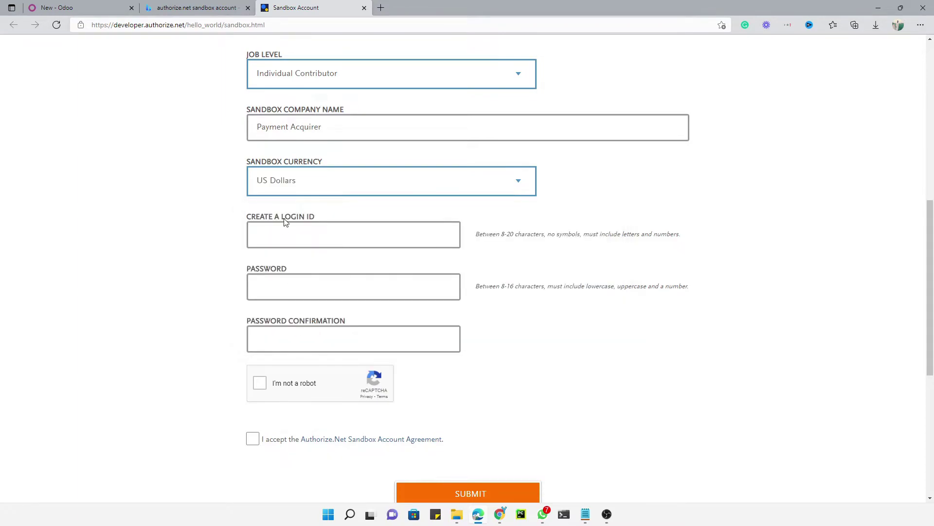
{"action": "left_click", "coordinate": [285, 237]}
{"action": "scroll", "coordinate": [284, 237], "scroll_direction": "down", "scroll_amount": 1}
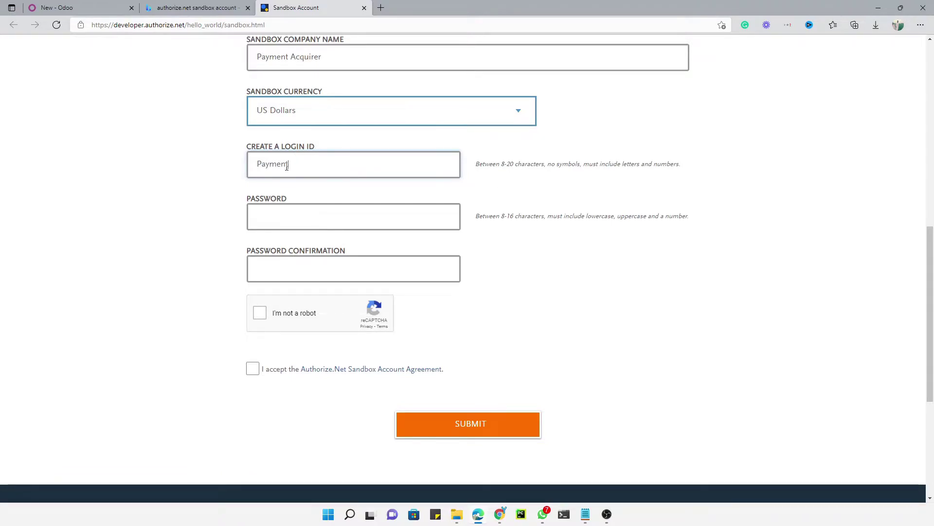
{"action": "type", "text": "@cquirer"}
{"action": "triple_click", "coordinate": [287, 167]}
{"action": "key", "text": "ctrl+c"}
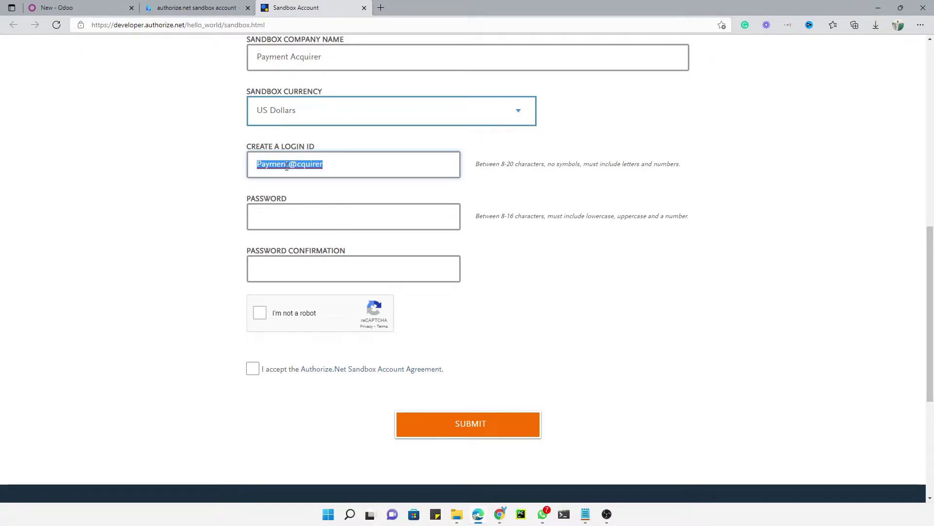
Remove the @ symbol from the login ID and enter a password.
{"action": "left_click", "coordinate": [380, 8]}
{"action": "key", "text": "ctrl+v"}
{"action": "key", "text": "ctrl+shift+Tab"}
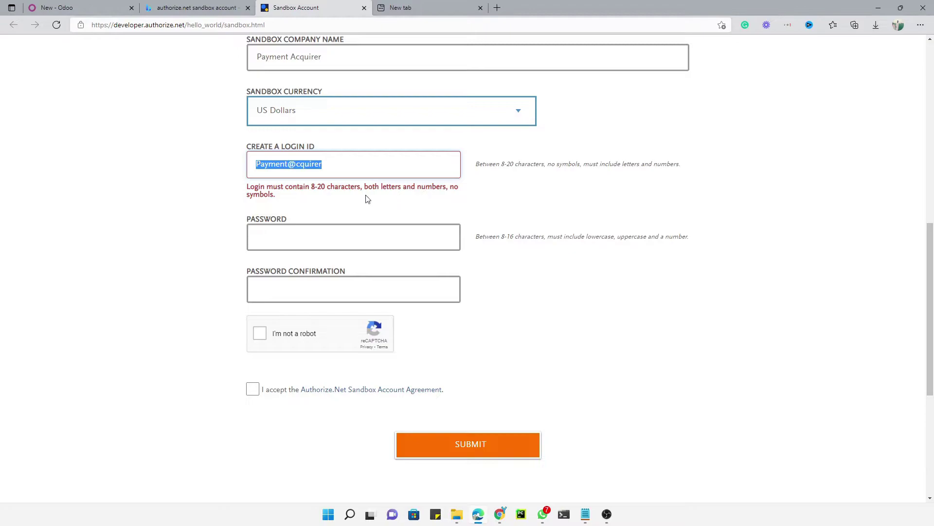
{"action": "left_click", "coordinate": [295, 165]}
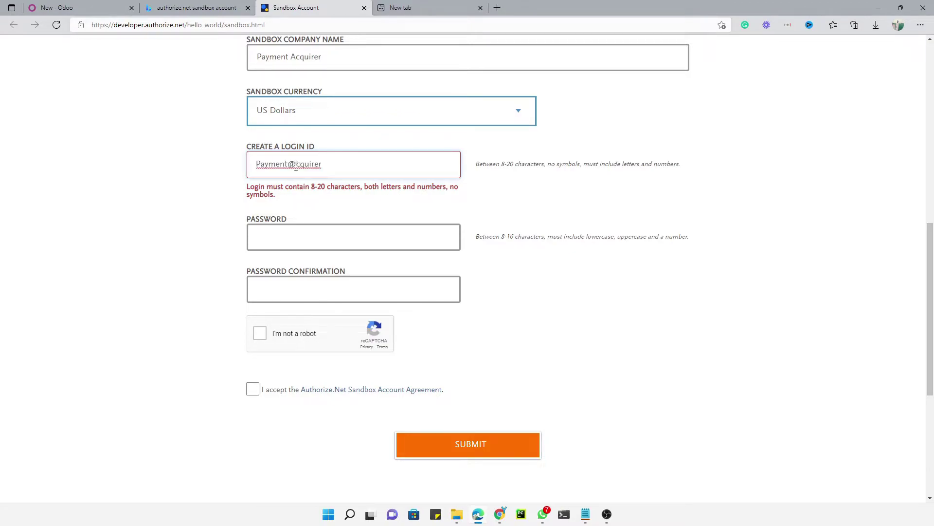
{"action": "key", "text": "BackSpace"}
{"action": "type", "text": "a"}
{"action": "double_click", "coordinate": [281, 160]}
{"action": "left_click", "coordinate": [323, 164]}
{"action": "double_click", "coordinate": [286, 164]}
{"action": "left_click", "coordinate": [287, 234]}
{"action": "type", "text": "••••"}
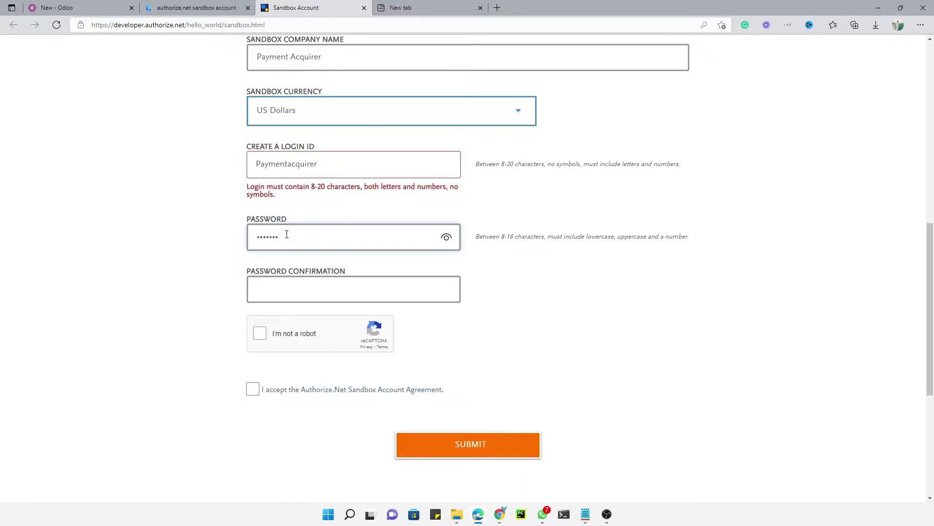
Read the password-rule message and retype a new password.
{"action": "scroll", "coordinate": [281, 243], "scroll_direction": "down", "scroll_amount": 3}
{"action": "left_click", "coordinate": [284, 171]}
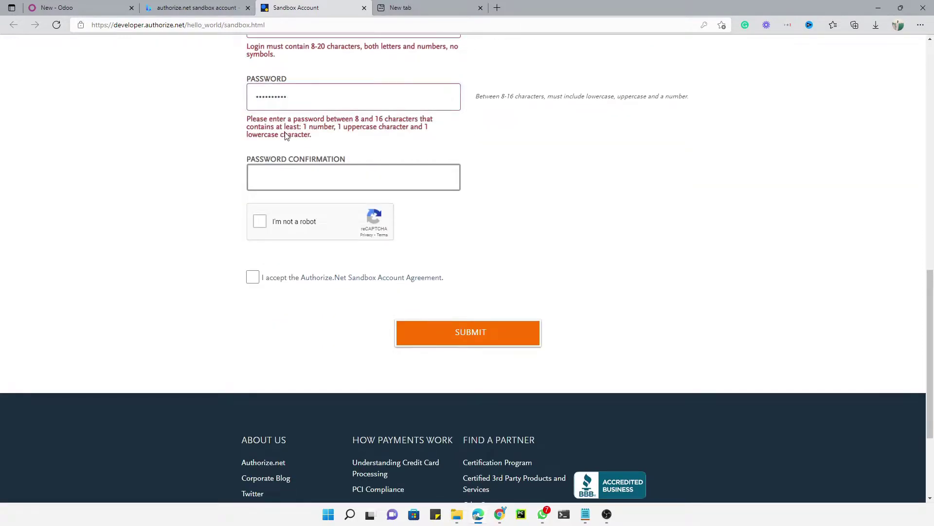
{"action": "double_click", "coordinate": [293, 127]}
{"action": "triple_click", "coordinate": [354, 123]}
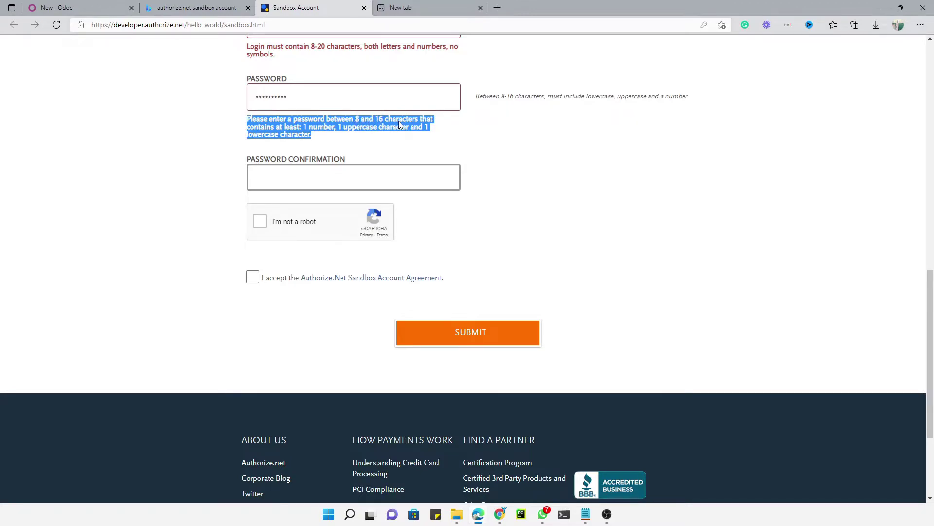
{"action": "left_click", "coordinate": [301, 97]}
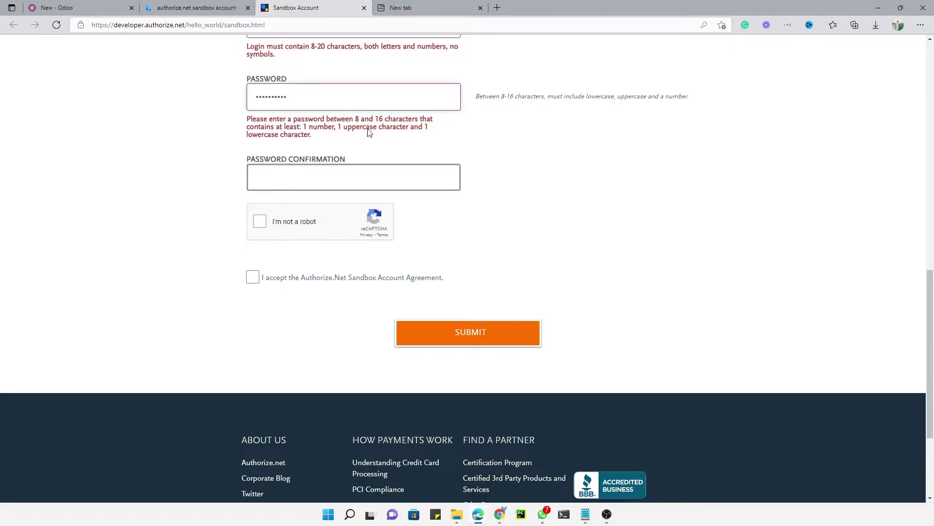
{"action": "left_click_drag", "start_coordinate": [303, 98], "coordinate": [245, 98]}
{"action": "type", "text": "••••••••••"}
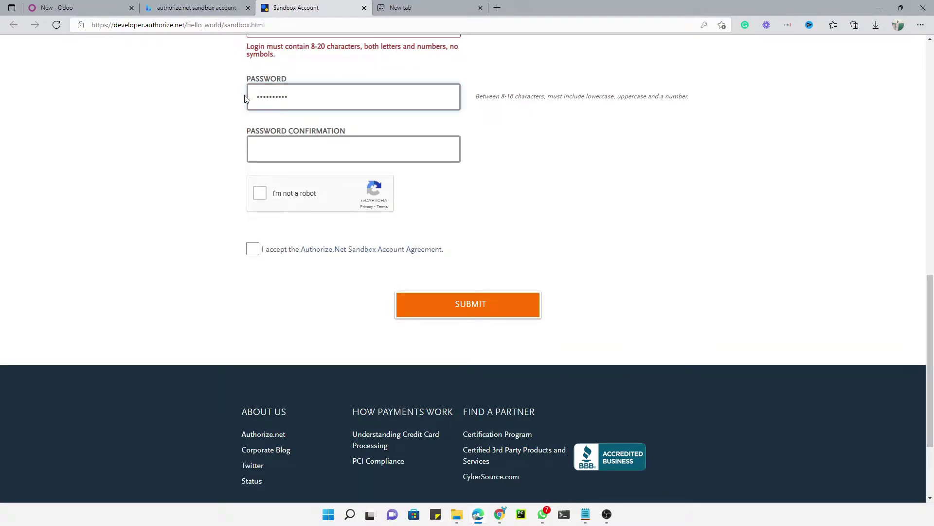
Confirm the password, pass the robot check, accept the agreement, and submit.
{"action": "left_click", "coordinate": [323, 158]}
{"action": "type", "text": "•••"}
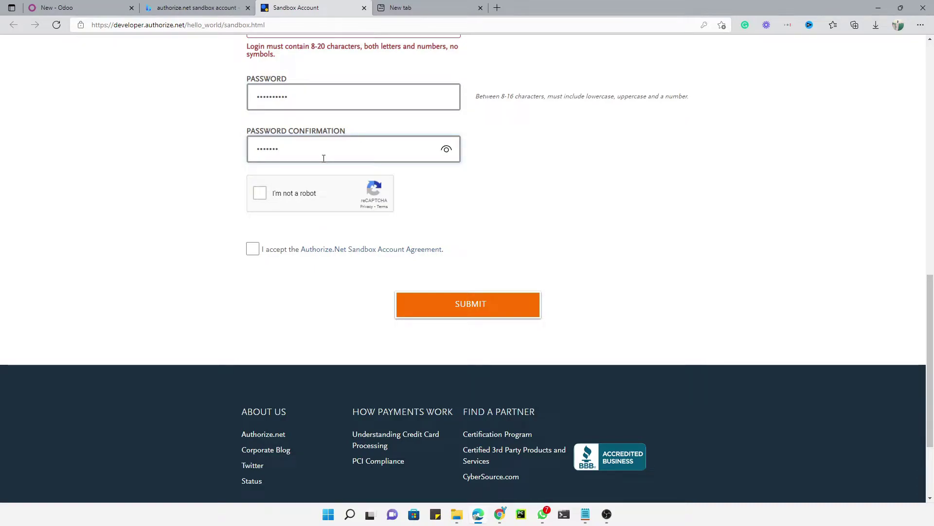
{"action": "type", "text": "•••••••"}
{"action": "left_click", "coordinate": [261, 195]}
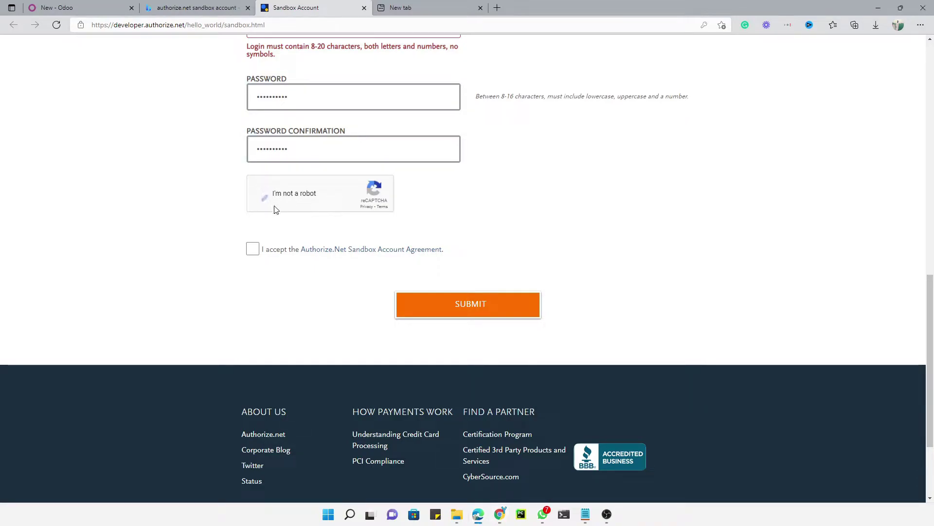
{"action": "left_click", "coordinate": [253, 249]}
{"action": "scroll", "coordinate": [305, 279], "scroll_direction": "up", "scroll_amount": 10}
{"action": "scroll", "coordinate": [310, 281], "scroll_direction": "down", "scroll_amount": 2}
{"action": "scroll", "coordinate": [311, 281], "scroll_direction": "down", "scroll_amount": 11}
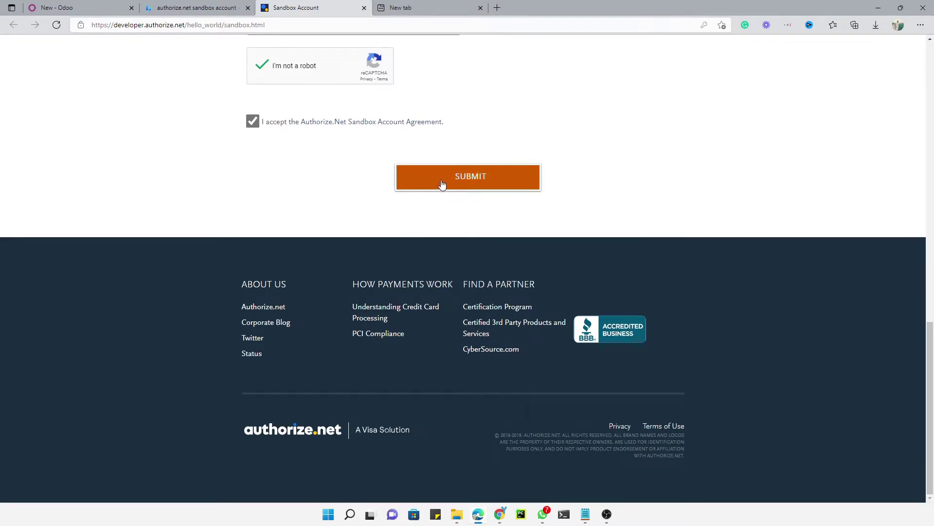
{"action": "left_click", "coordinate": [442, 180]}
Revise the login ID, replacing the capital P and appending 'p123'.
{"action": "scroll", "coordinate": [500, 240], "scroll_direction": "up", "scroll_amount": 3}
{"action": "scroll", "coordinate": [322, 257], "scroll_direction": "down", "scroll_amount": 5}
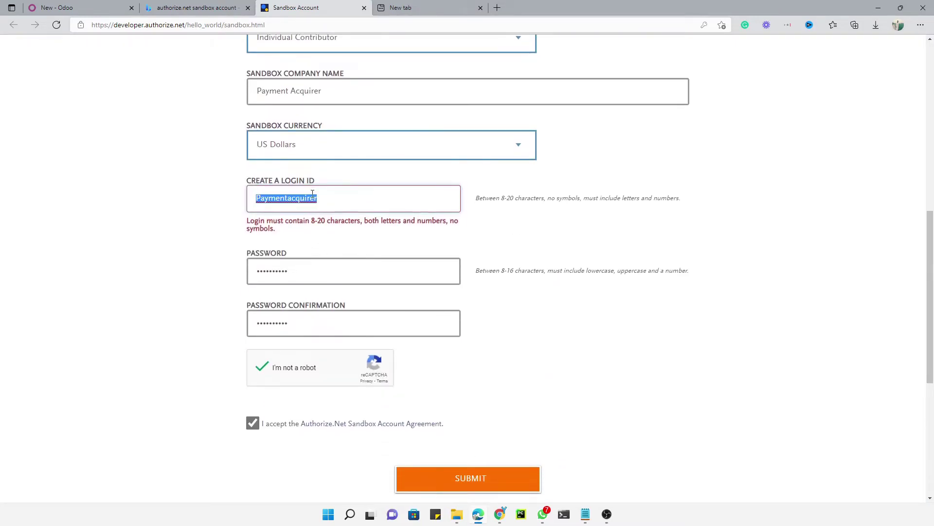
{"action": "left_click", "coordinate": [341, 203]}
{"action": "double_click", "coordinate": [281, 198]}
{"action": "left_click", "coordinate": [258, 198]}
{"action": "key", "text": "BackSpace"}
{"action": "type", "text": "p"}
{"action": "type", "text": "123"}
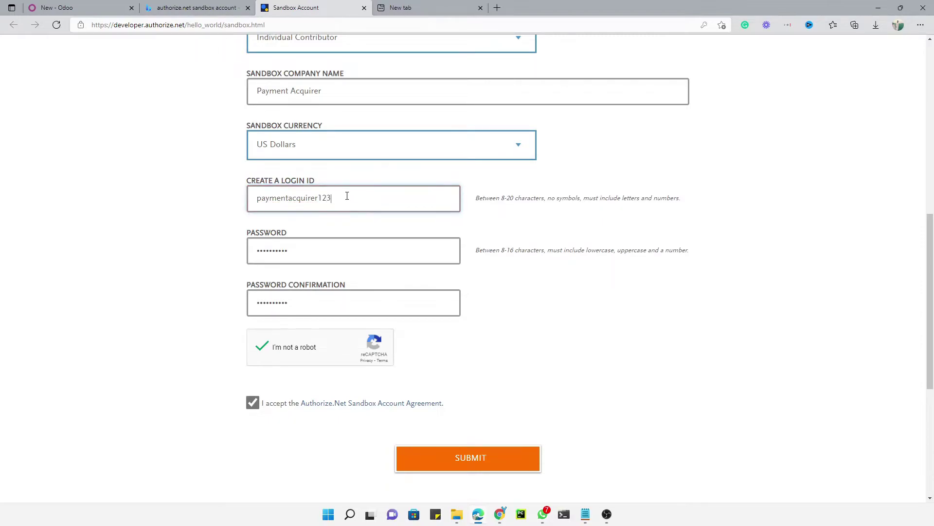
{"action": "key", "text": "ctrl+a"}
{"action": "key", "text": "ctrl+c"}
Paste the login ID into the spare tab to check it, then resubmit the form.
{"action": "left_click", "coordinate": [415, 10]}
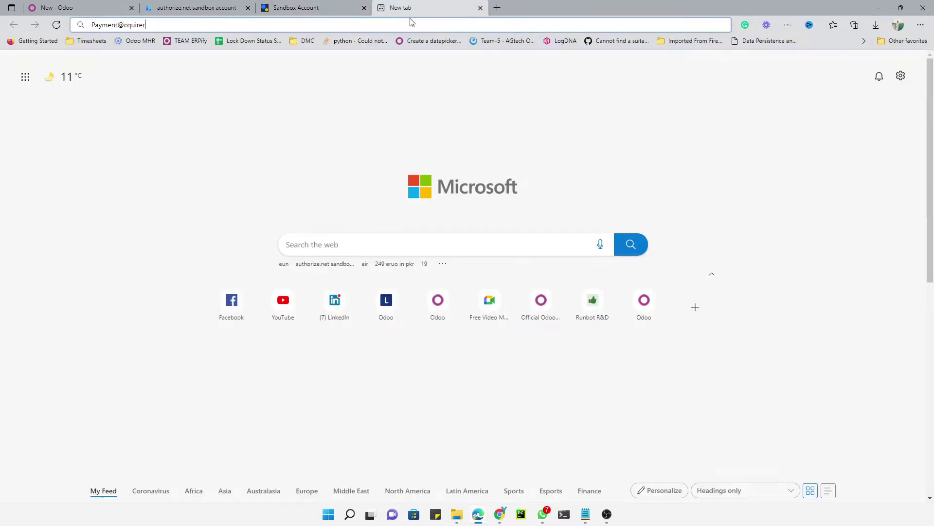
{"action": "key", "text": "ctrl+shift+Left"}
{"action": "key", "text": "ctrl+shift+Right"}
{"action": "key", "text": "ctrl+shift+Left"}
{"action": "key", "text": "ctrl+shift+Left"}
{"action": "key", "text": "ctrl+v"}
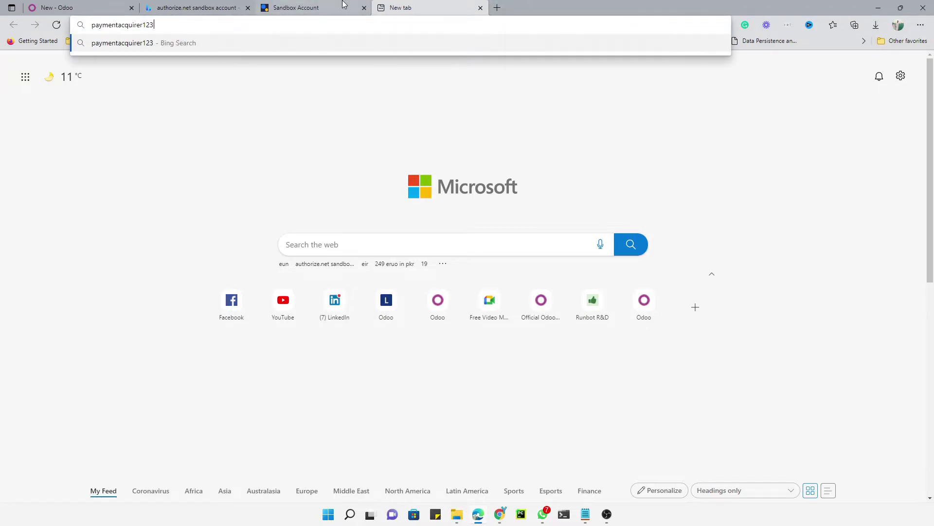
{"action": "left_click", "coordinate": [344, 6]}
{"action": "left_click", "coordinate": [469, 459]}
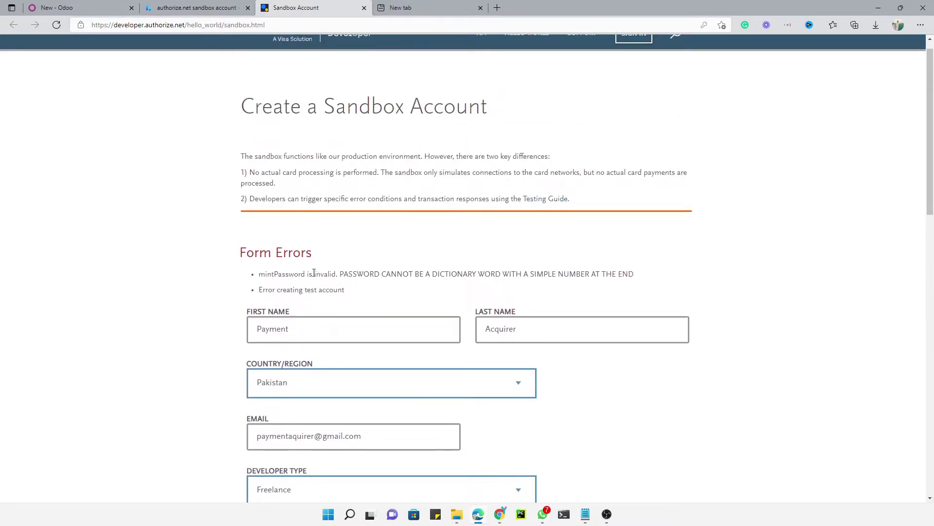
Review the invalid-password error and its password rule.
{"action": "scroll", "coordinate": [321, 234], "scroll_direction": "down", "scroll_amount": 2}
{"action": "double_click", "coordinate": [290, 204]}
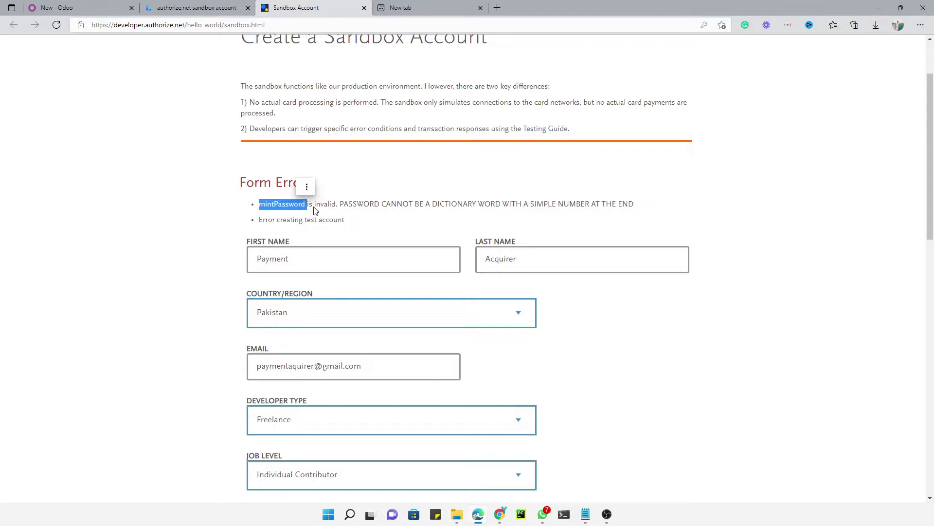
{"action": "left_click_drag", "start_coordinate": [357, 204], "coordinate": [606, 205]}
{"action": "double_click", "coordinate": [320, 219]}
{"action": "left_click_drag", "start_coordinate": [318, 217], "coordinate": [259, 220]}
{"action": "scroll", "coordinate": [377, 196], "scroll_direction": "up", "scroll_amount": 2}
{"action": "scroll", "coordinate": [377, 197], "scroll_direction": "down", "scroll_amount": 15}
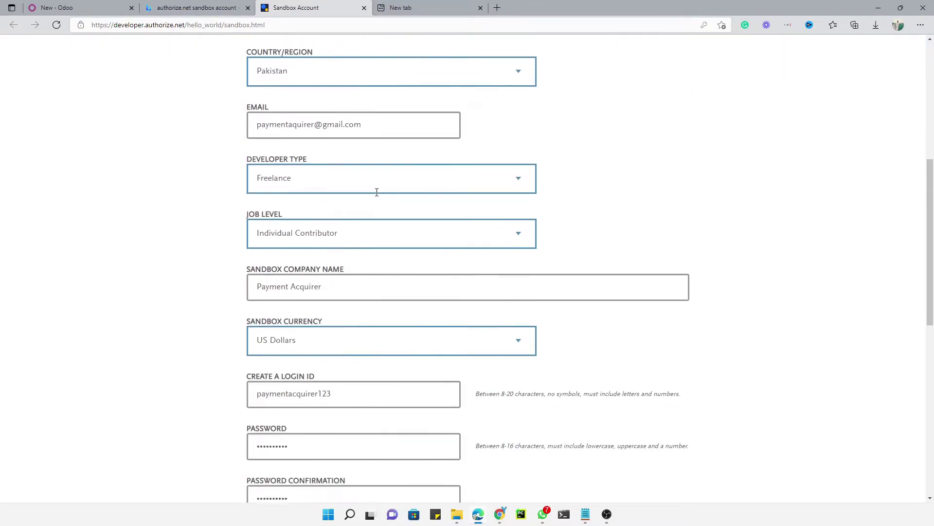
{"action": "scroll", "coordinate": [457, 205], "scroll_direction": "up", "scroll_amount": 7}
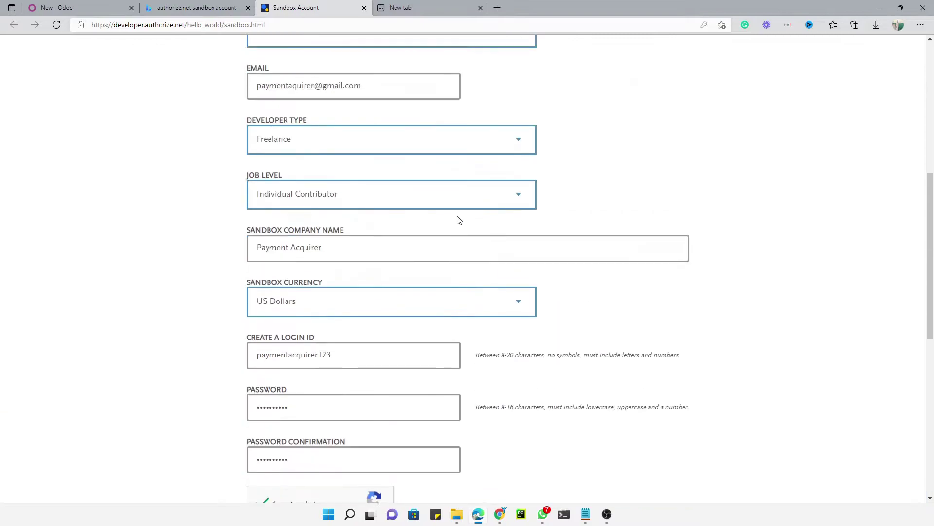
{"action": "scroll", "coordinate": [399, 254], "scroll_direction": "up", "scroll_amount": 6}
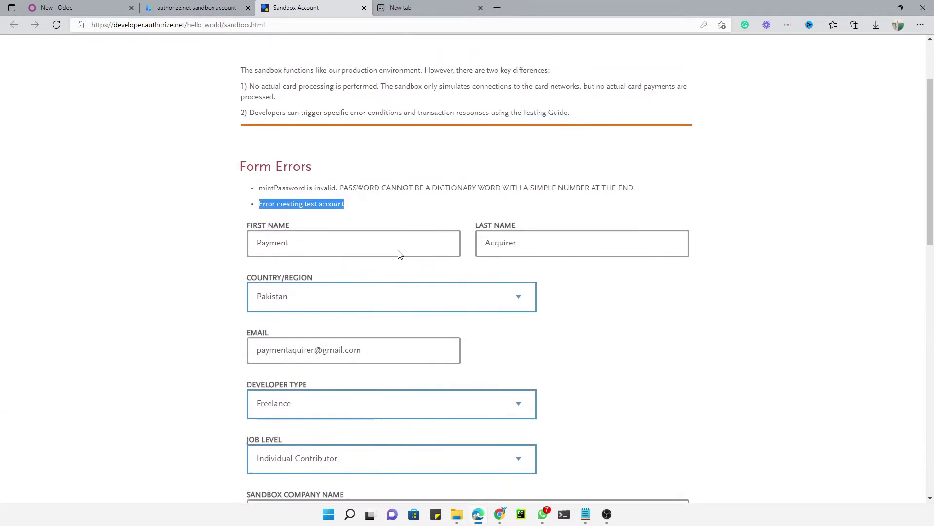
{"action": "double_click", "coordinate": [282, 222]}
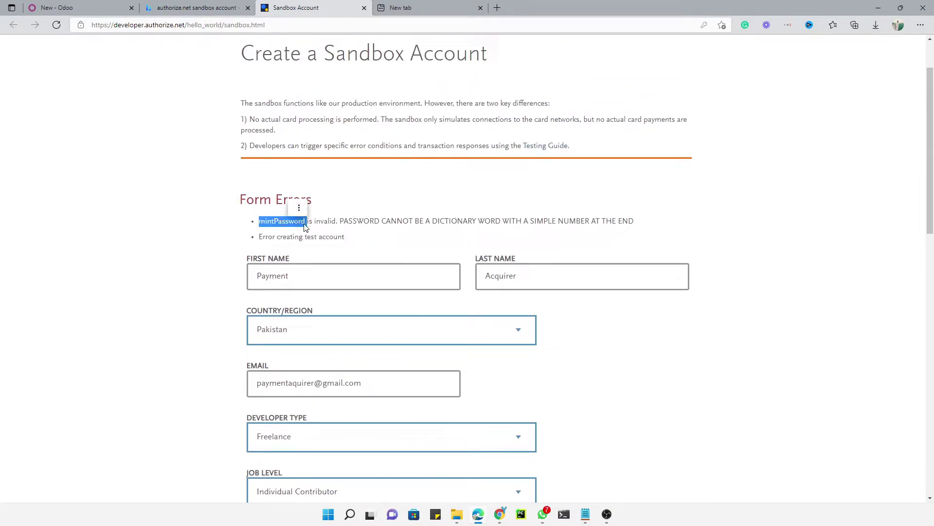
{"action": "left_click", "coordinate": [288, 230]}
{"action": "double_click", "coordinate": [281, 220]}
{"action": "left_click_drag", "start_coordinate": [338, 221], "coordinate": [538, 221]}
{"action": "scroll", "coordinate": [402, 269], "scroll_direction": "down", "scroll_amount": 8}
{"action": "scroll", "coordinate": [402, 269], "scroll_direction": "down", "scroll_amount": 7}
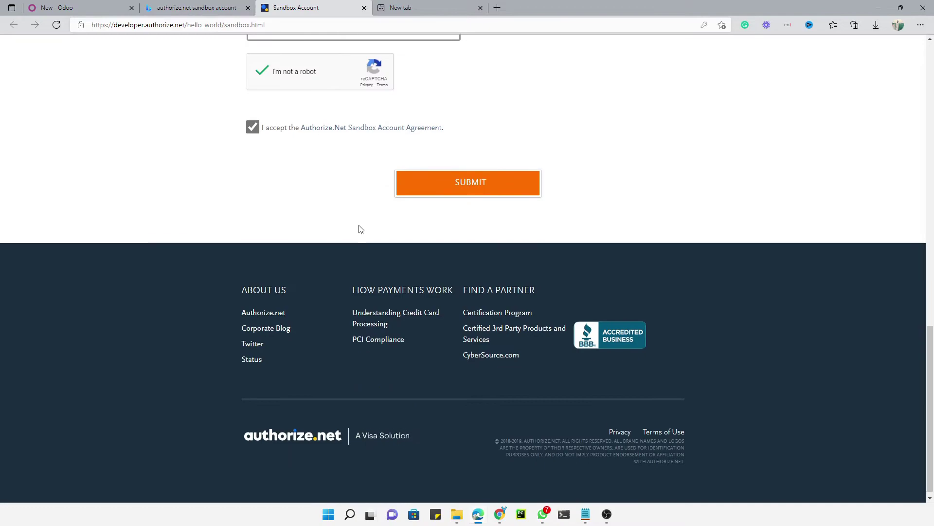
{"action": "scroll", "coordinate": [359, 229], "scroll_direction": "up", "scroll_amount": 4}
Paste a stronger password into both password fields, redo the robot check, and resubmit.
{"action": "left_click", "coordinate": [301, 182]}
{"action": "left_click_drag", "start_coordinate": [297, 177], "coordinate": [218, 186]}
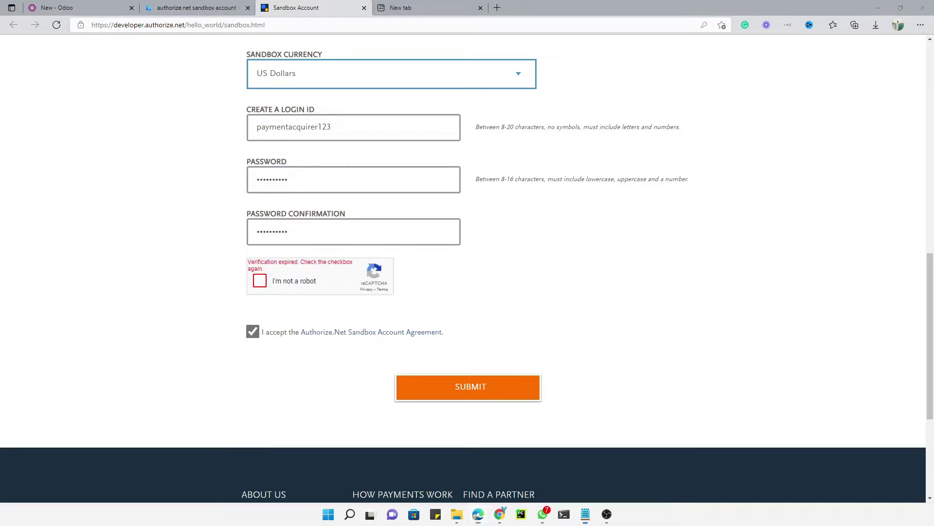
{"action": "key", "text": "ctrl+v"}
{"action": "left_click_drag", "start_coordinate": [402, 231], "coordinate": [215, 236]}
{"action": "key", "text": "ctrl+v"}
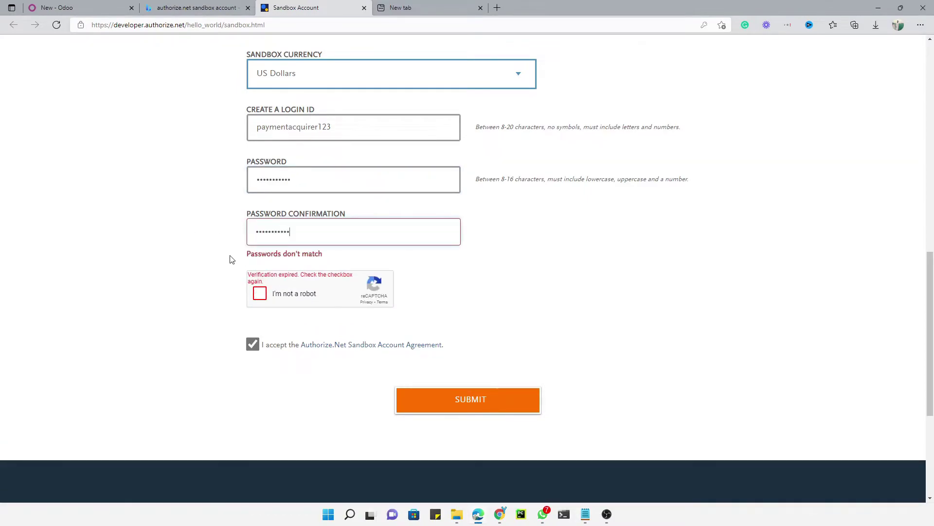
{"action": "left_click", "coordinate": [259, 282]}
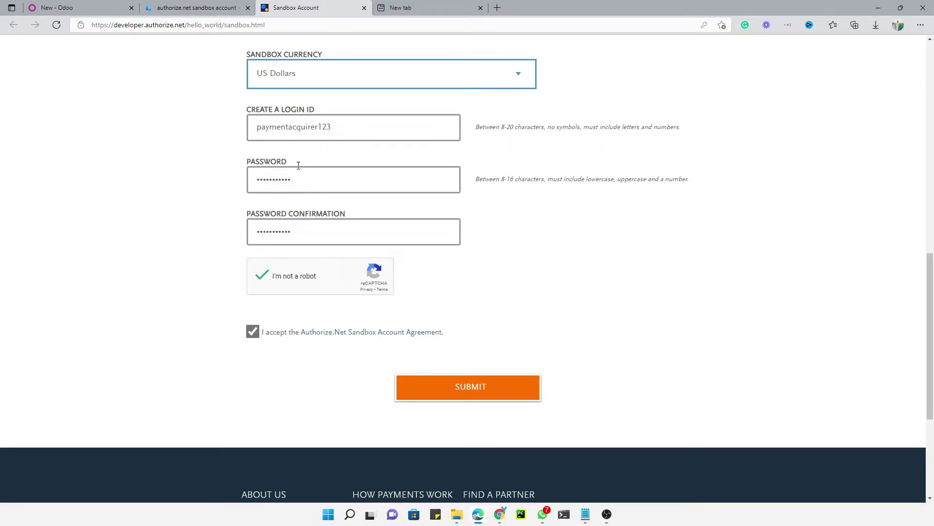
{"action": "left_click_drag", "start_coordinate": [261, 128], "coordinate": [289, 127]}
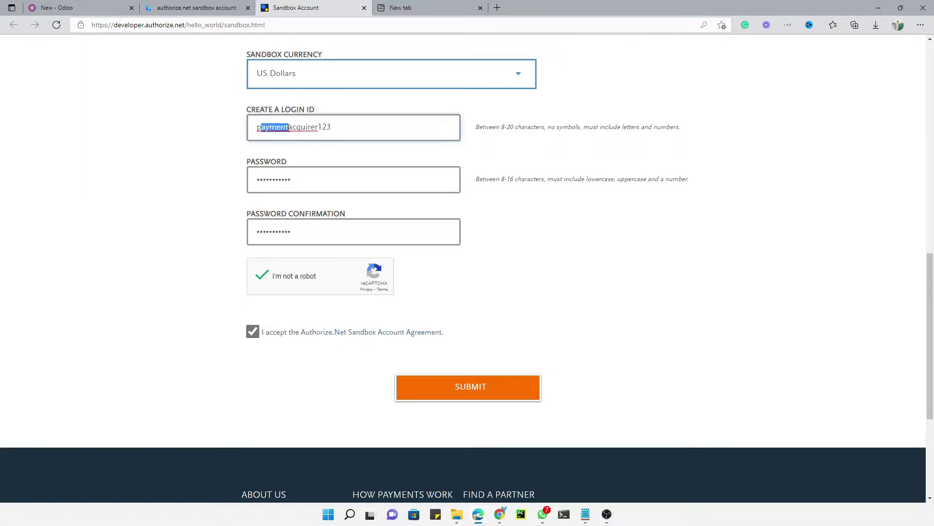
{"action": "left_click", "coordinate": [454, 391]}
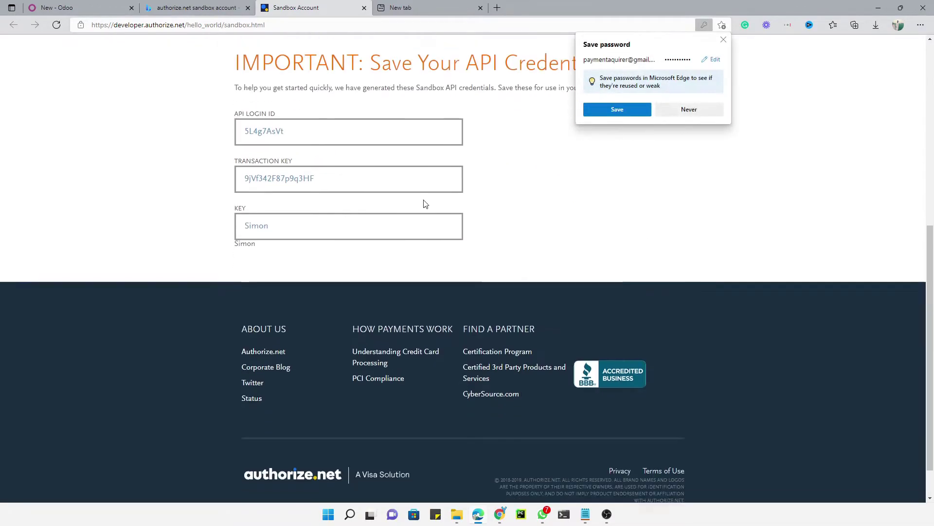
Copy the generated API Login ID from the sandbox credentials page.
{"action": "scroll", "coordinate": [425, 199], "scroll_direction": "up", "scroll_amount": 3}
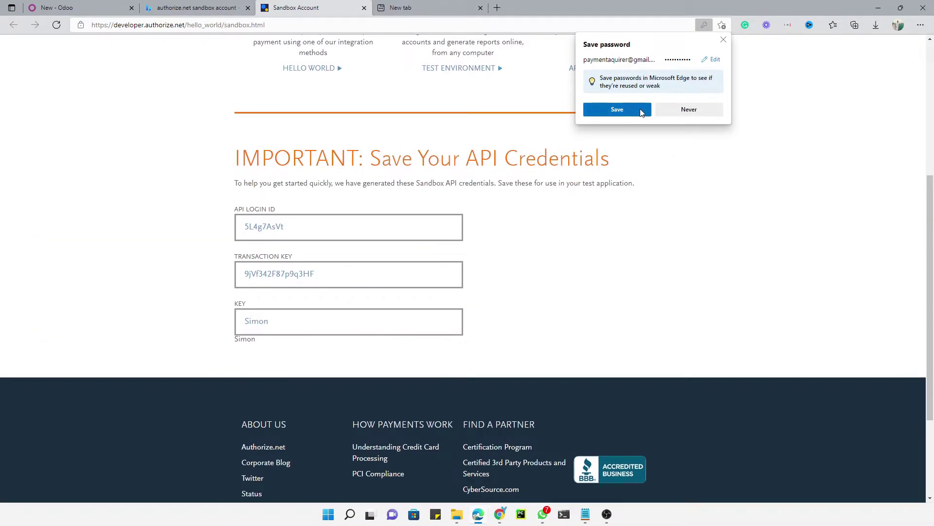
{"action": "double_click", "coordinate": [265, 228]}
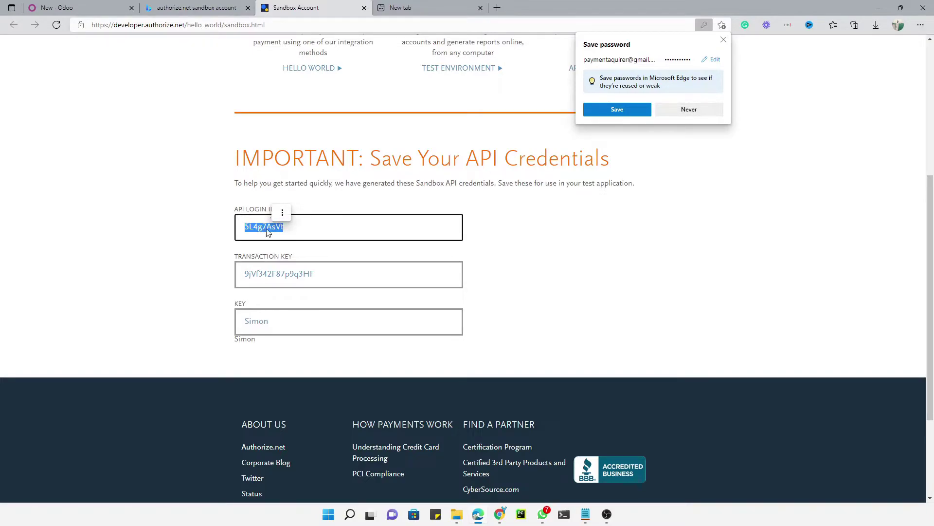
{"action": "left_click", "coordinate": [282, 212]}
{"action": "left_click", "coordinate": [246, 221]}
{"action": "left_click_drag", "start_coordinate": [228, 210], "coordinate": [290, 214]}
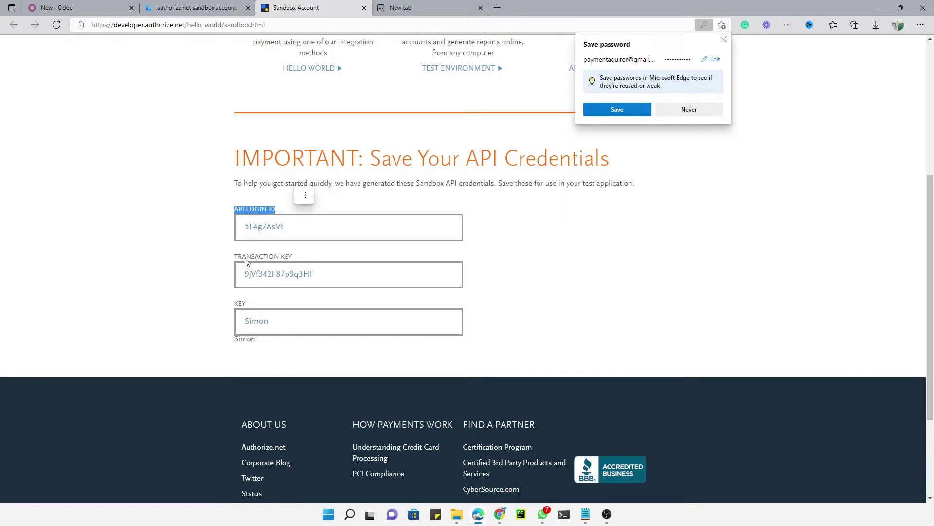
{"action": "left_click_drag", "start_coordinate": [239, 259], "coordinate": [269, 260]}
{"action": "double_click", "coordinate": [255, 321]}
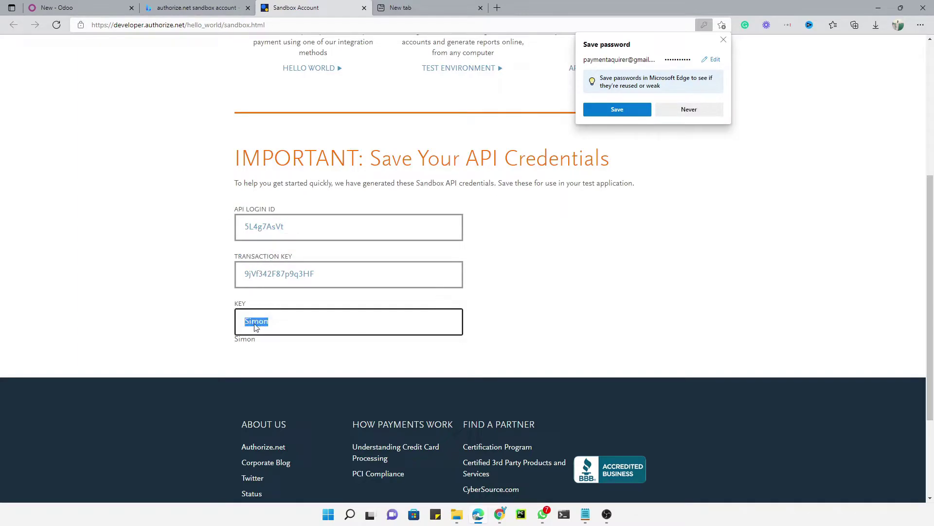
{"action": "double_click", "coordinate": [263, 227]}
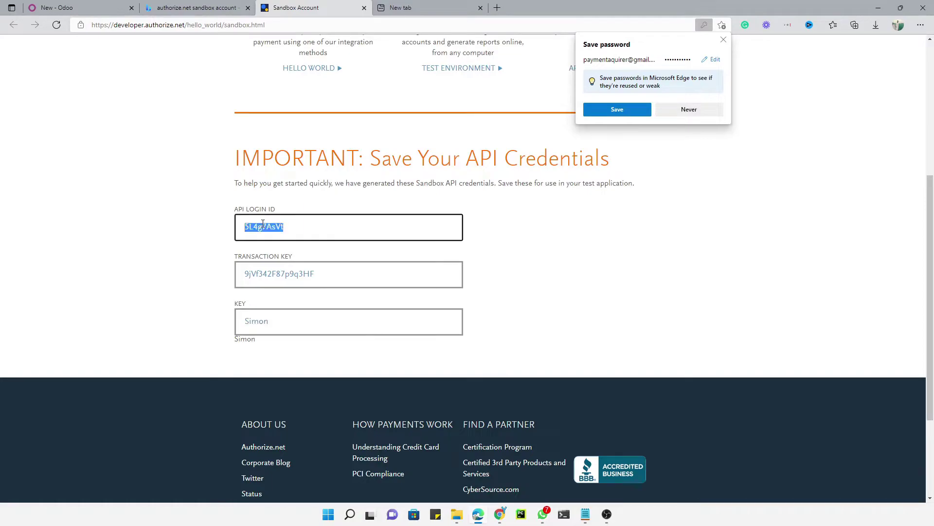
{"action": "left_click", "coordinate": [298, 271]}
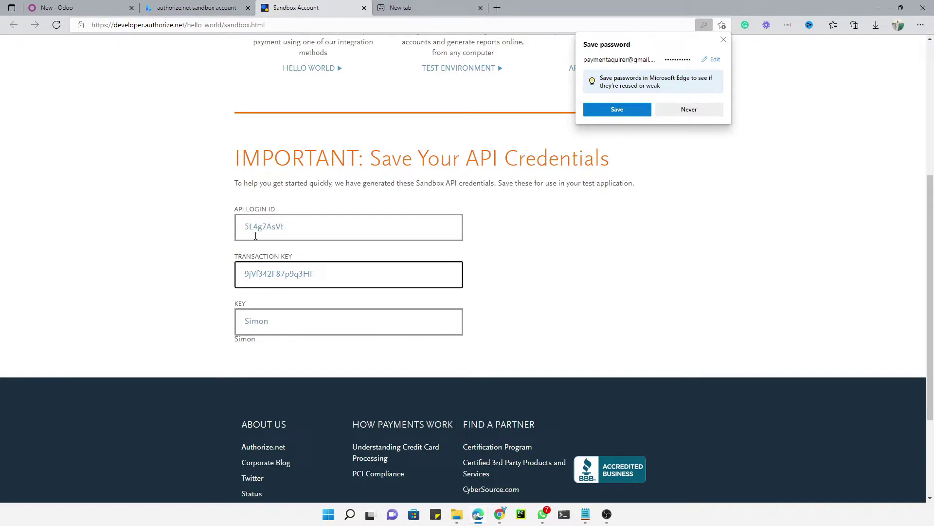
Return to the Odoo tab and open its apps list.
{"action": "left_click", "coordinate": [95, 7]}
{"action": "left_click", "coordinate": [8, 45]}
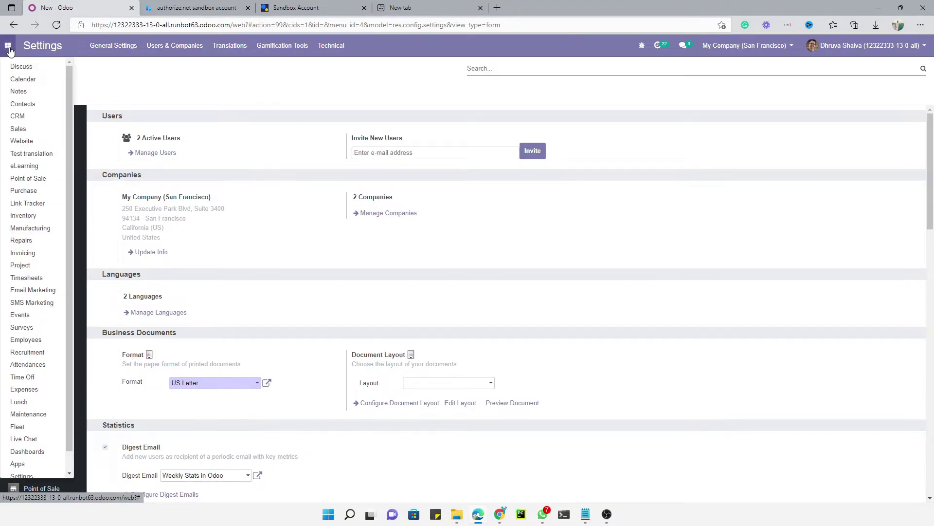
{"action": "scroll", "coordinate": [51, 234], "scroll_direction": "down", "scroll_amount": 1}
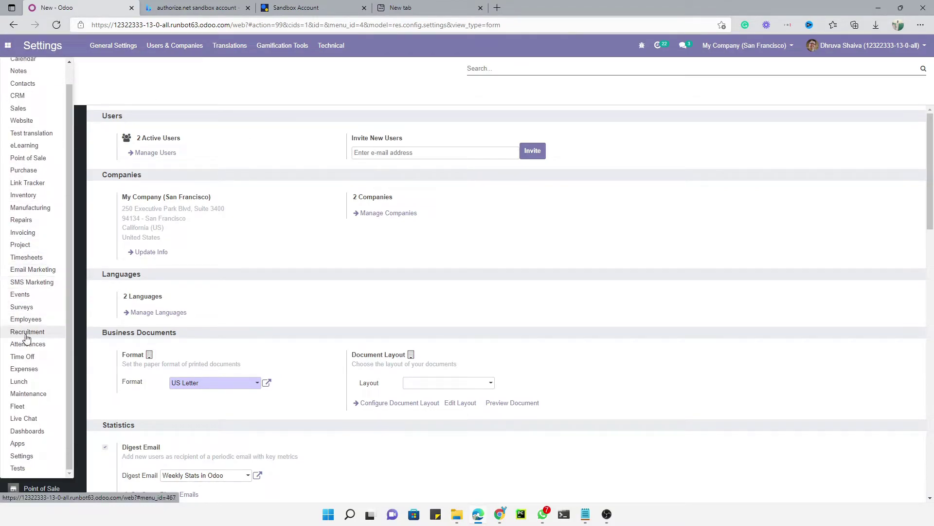
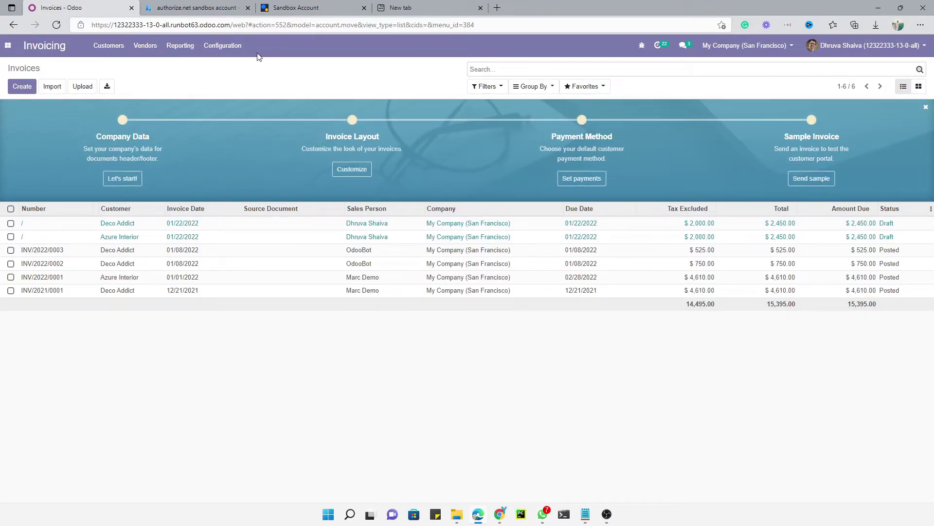
Search the payment acquirers for 'authorize' and activate the Authorize.Net acquirer.
{"action": "left_click", "coordinate": [223, 46]}
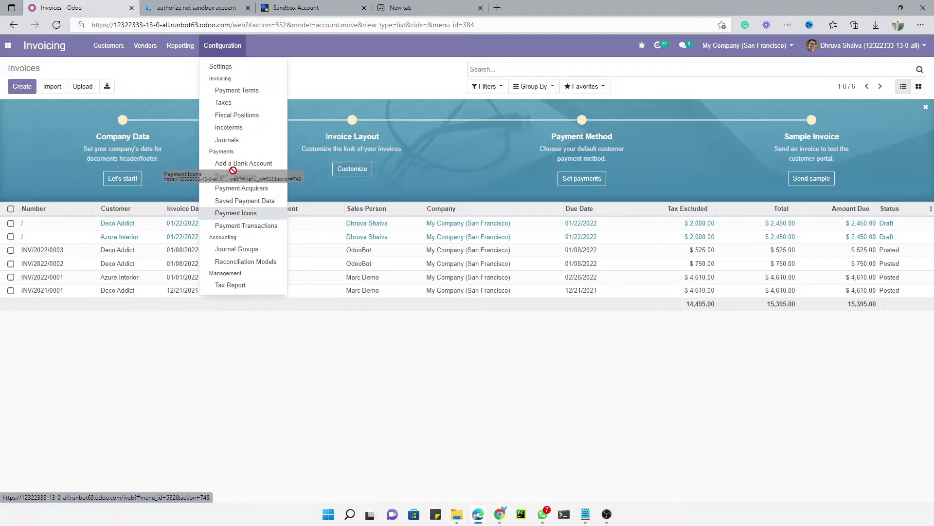
{"action": "left_click", "coordinate": [245, 189]}
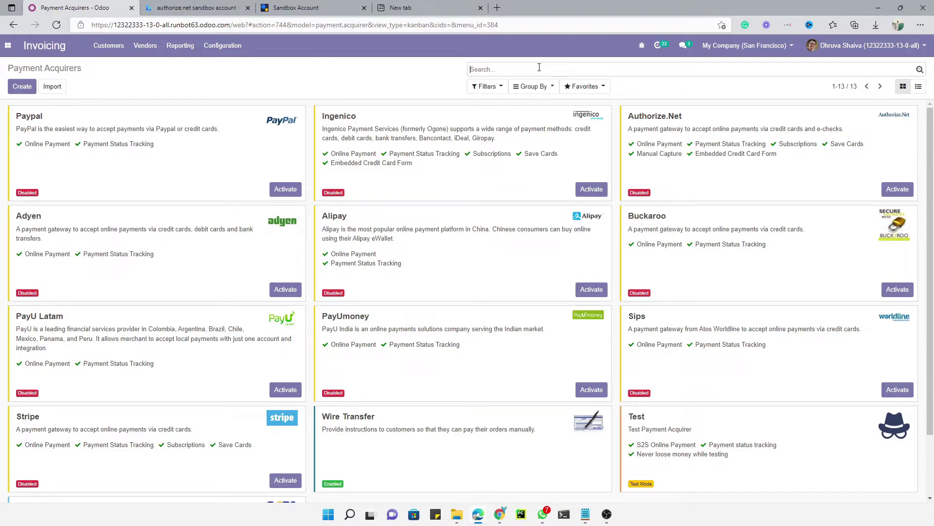
{"action": "left_click", "coordinate": [539, 67]}
{"action": "type", "text": "authop"}
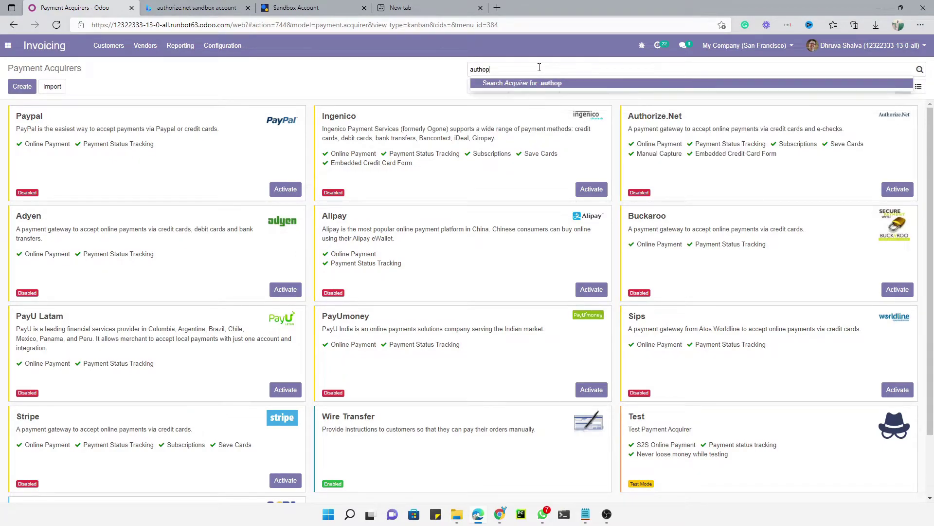
{"action": "key", "text": "BackSpace"}
{"action": "type", "text": "rize"}
{"action": "key", "text": "Return"}
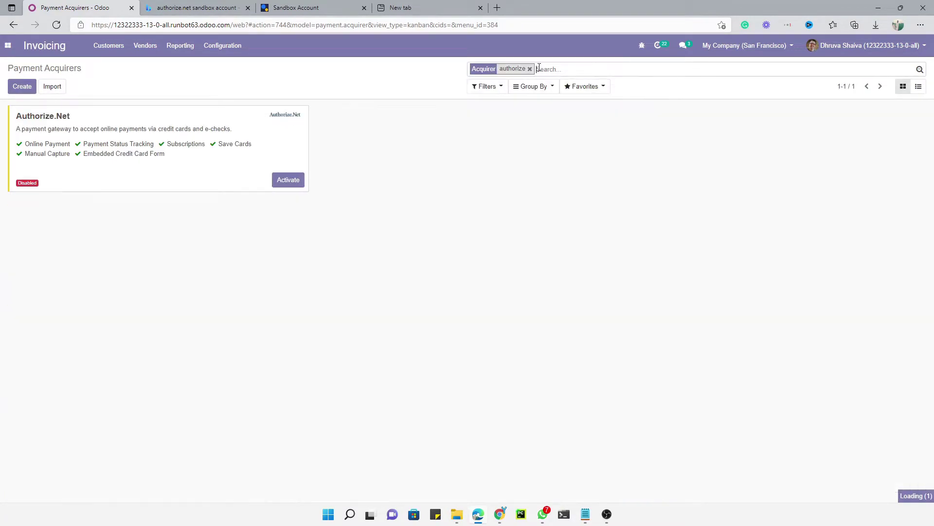
{"action": "left_click", "coordinate": [274, 181]}
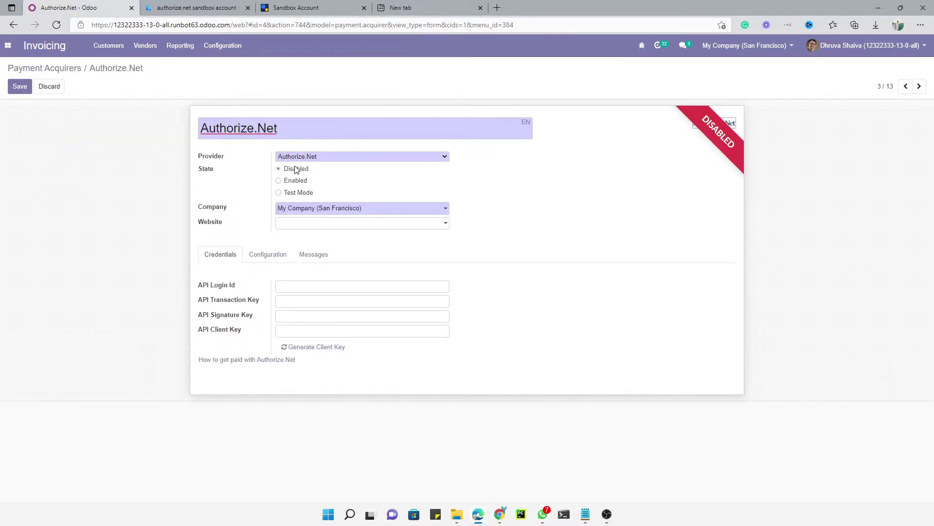
Set the Authorize.Net acquirer to Test Mode and paste the sandbox API Login Id.
{"action": "left_click", "coordinate": [295, 192]}
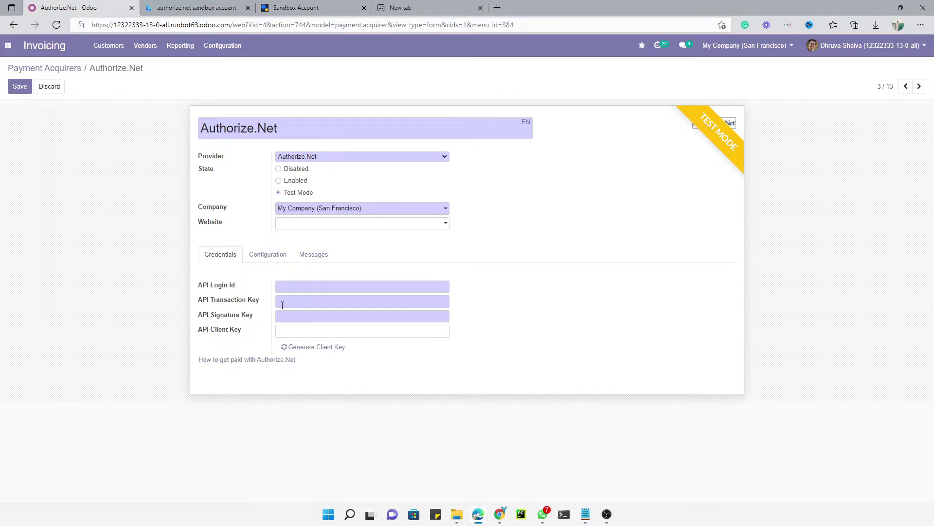
{"action": "left_click", "coordinate": [327, 8]}
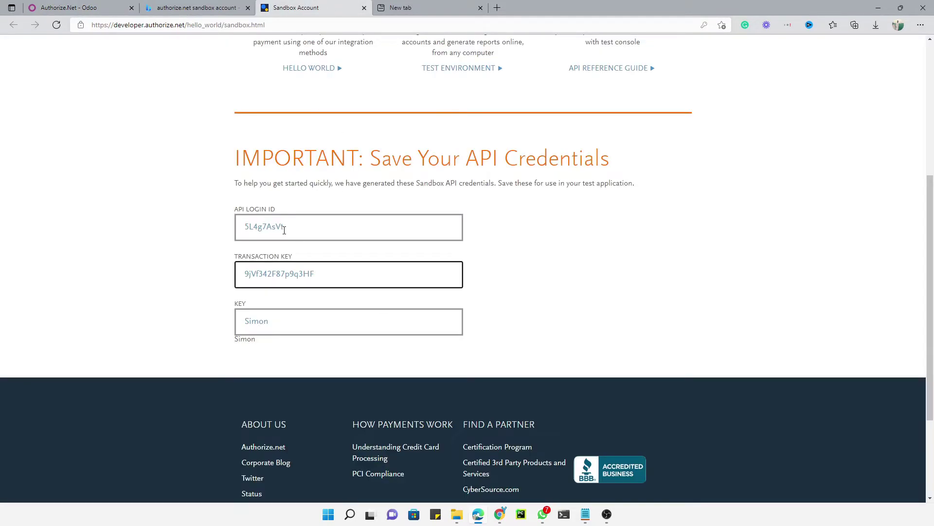
{"action": "left_click_drag", "start_coordinate": [296, 230], "coordinate": [205, 229]}
{"action": "key", "text": "ctrl+c"}
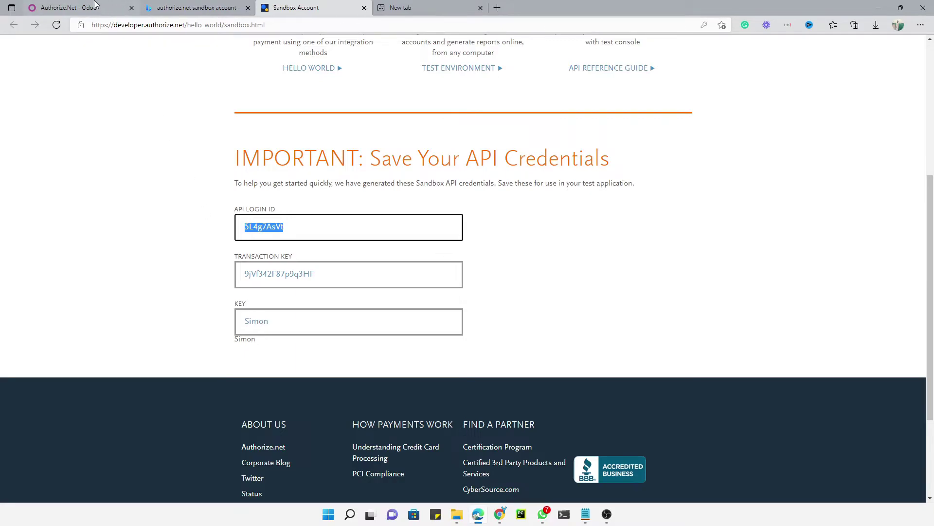
{"action": "left_click", "coordinate": [98, 5]}
{"action": "left_click", "coordinate": [332, 288]}
{"action": "key", "text": "ctrl+v"}
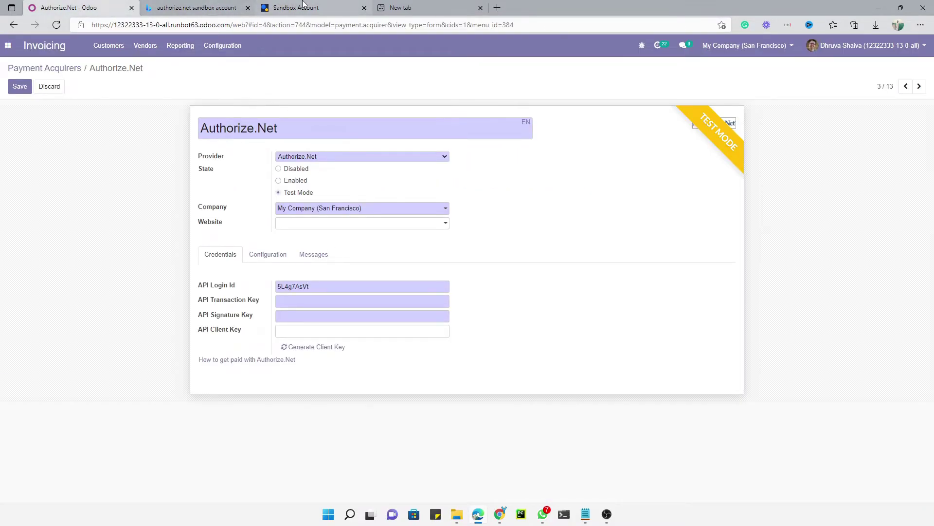
Copy the sandbox transaction key into the API Transaction Key field.
{"action": "left_click", "coordinate": [311, 8]}
{"action": "left_click_drag", "start_coordinate": [318, 280], "coordinate": [200, 277]}
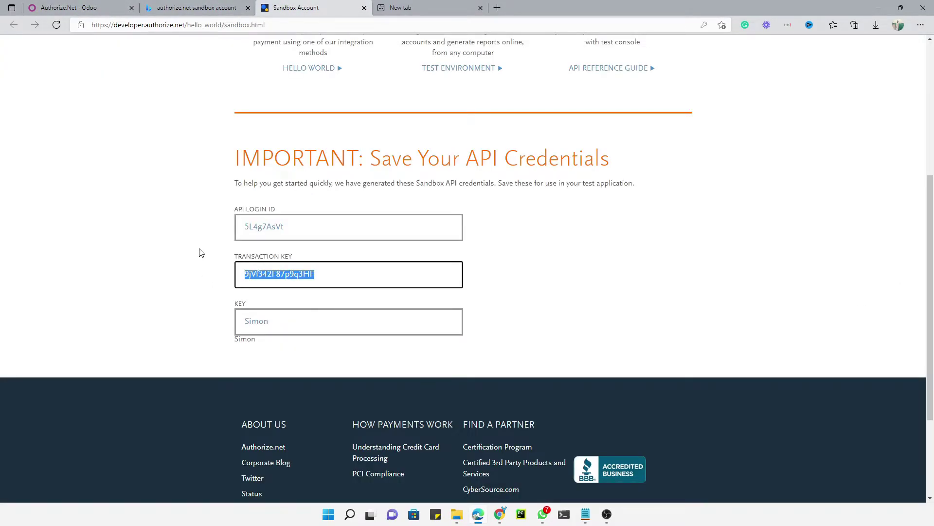
{"action": "key", "text": "ctrl+c"}
{"action": "left_click", "coordinate": [78, 8]}
{"action": "left_click", "coordinate": [288, 300]}
{"action": "key", "text": "ctrl+v"}
Paste the sandbox signature key, generate the client key, and save the acquirer.
{"action": "left_click", "coordinate": [396, 8]}
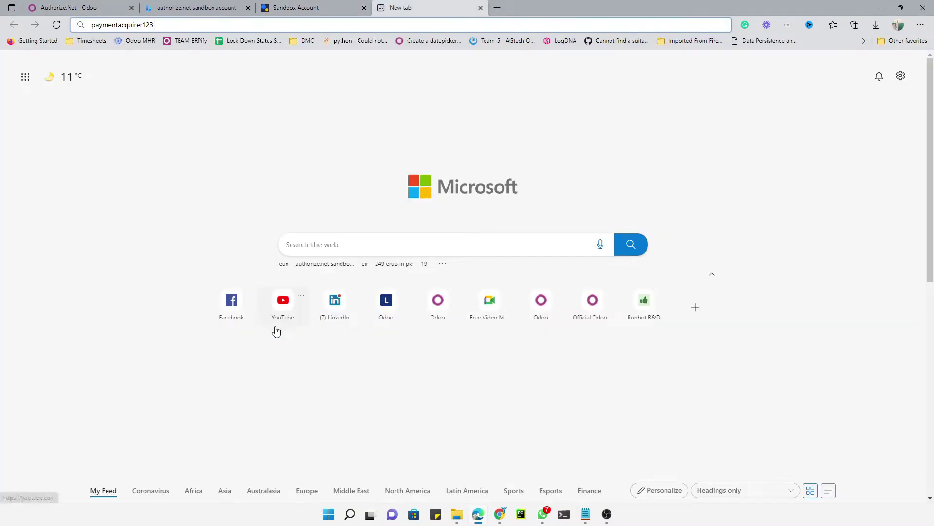
{"action": "left_click", "coordinate": [334, 8]}
{"action": "left_click_drag", "start_coordinate": [272, 326], "coordinate": [227, 318]}
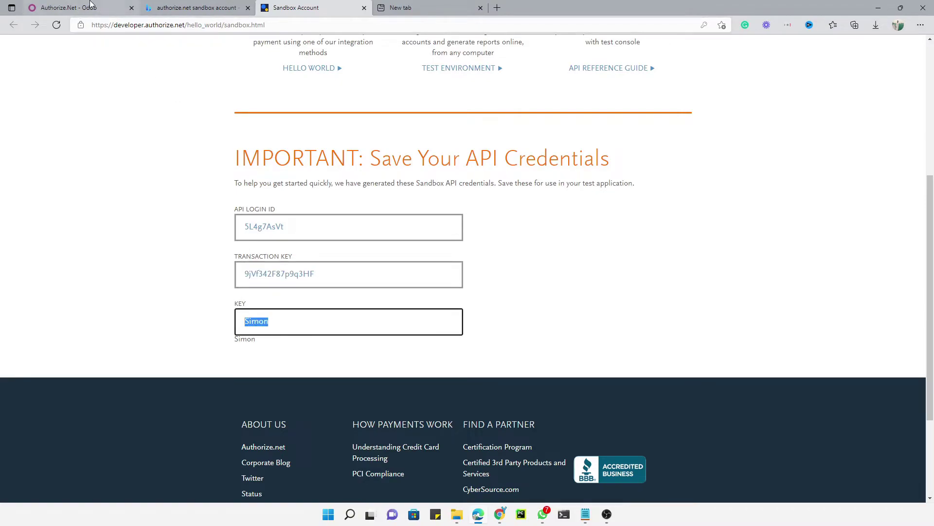
{"action": "left_click", "coordinate": [105, 7]}
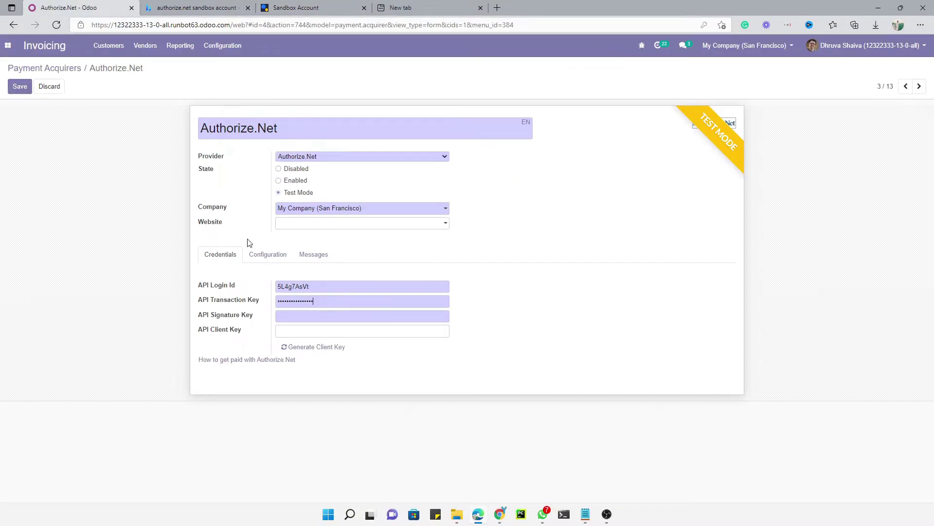
{"action": "left_click", "coordinate": [303, 318]}
{"action": "key", "text": "ctrl+v"}
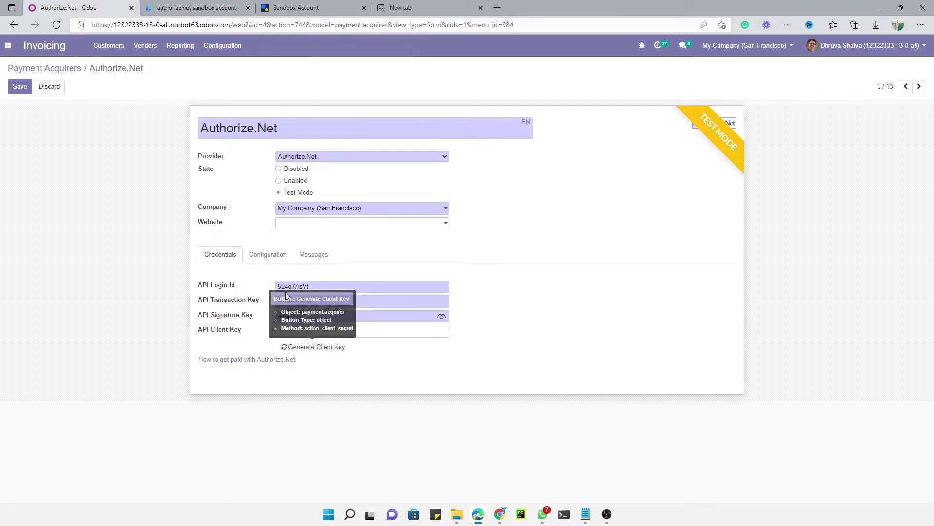
{"action": "left_click", "coordinate": [327, 353]}
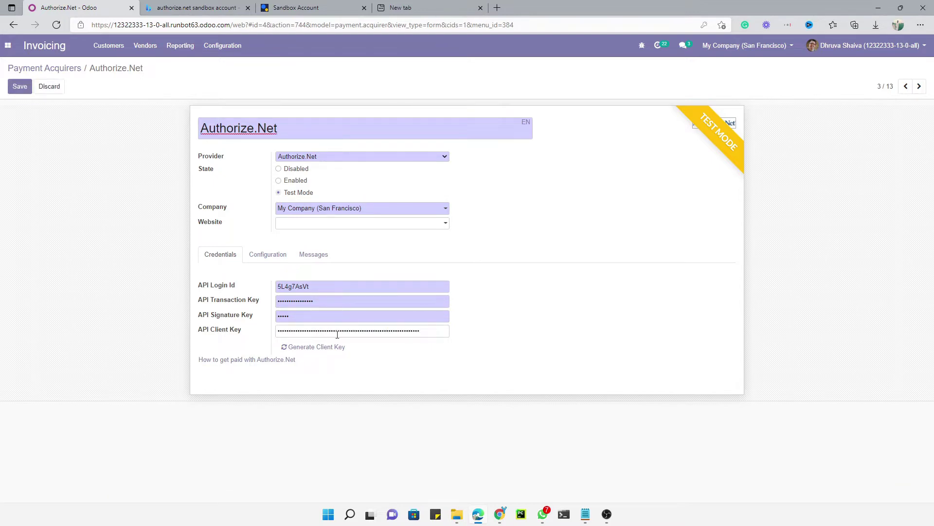
{"action": "left_click", "coordinate": [20, 87]}
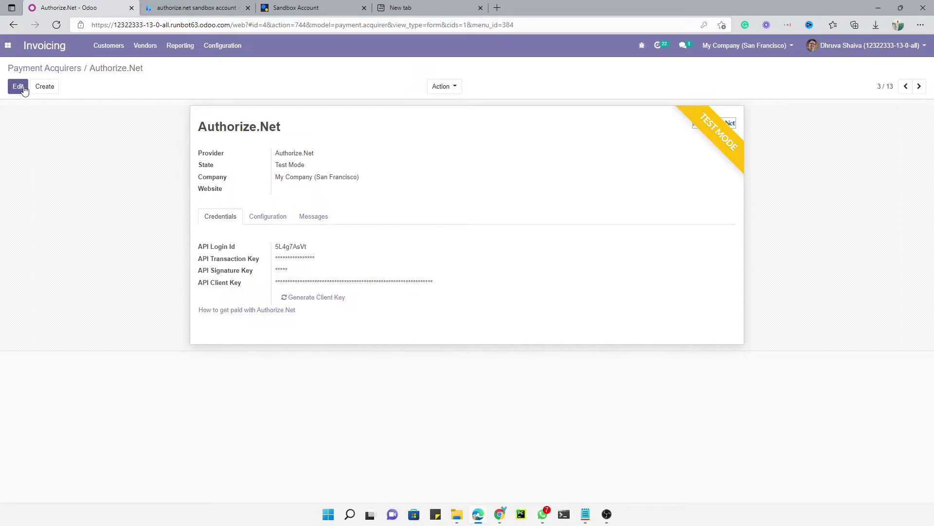
Set the Authorize.Net payment flow to 'Payment from Odoo' in the Configuration tab and save.
{"action": "left_click", "coordinate": [18, 87]}
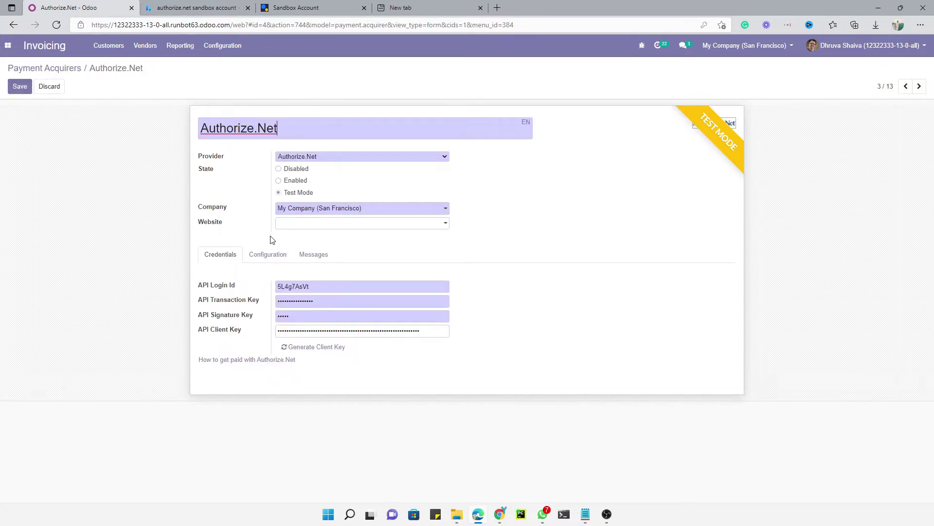
{"action": "left_click", "coordinate": [271, 257]}
{"action": "scroll", "coordinate": [250, 224], "scroll_direction": "down", "scroll_amount": 1}
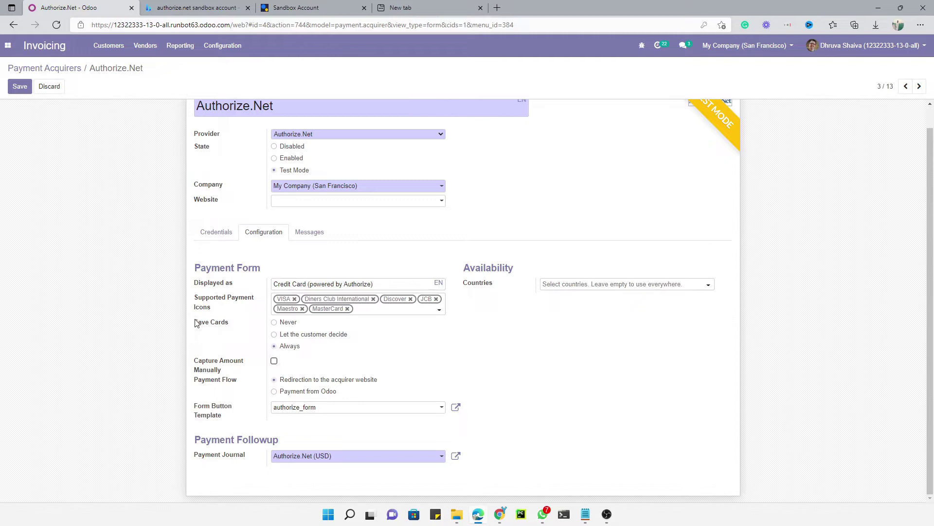
{"action": "mouse_move", "coordinate": [200, 369]}
{"action": "left_click", "coordinate": [297, 391]}
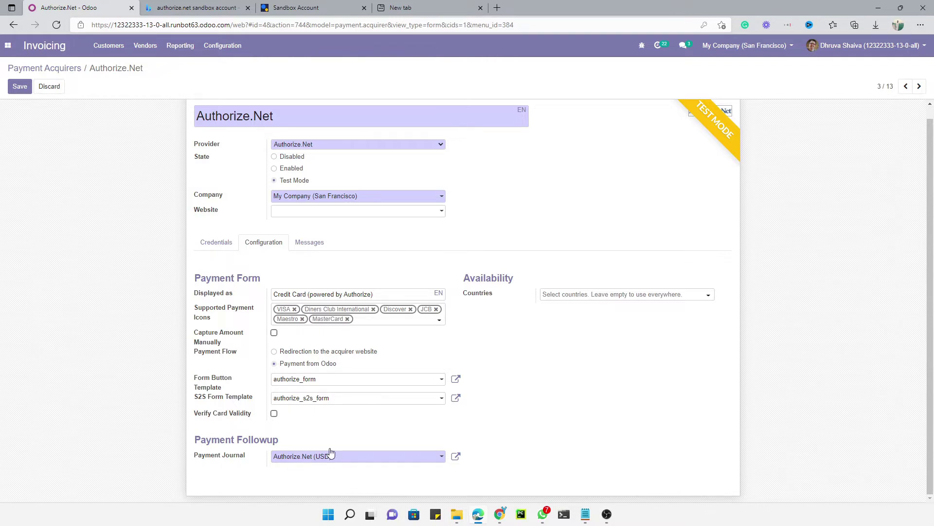
{"action": "scroll", "coordinate": [535, 312], "scroll_direction": "up", "scroll_amount": 1}
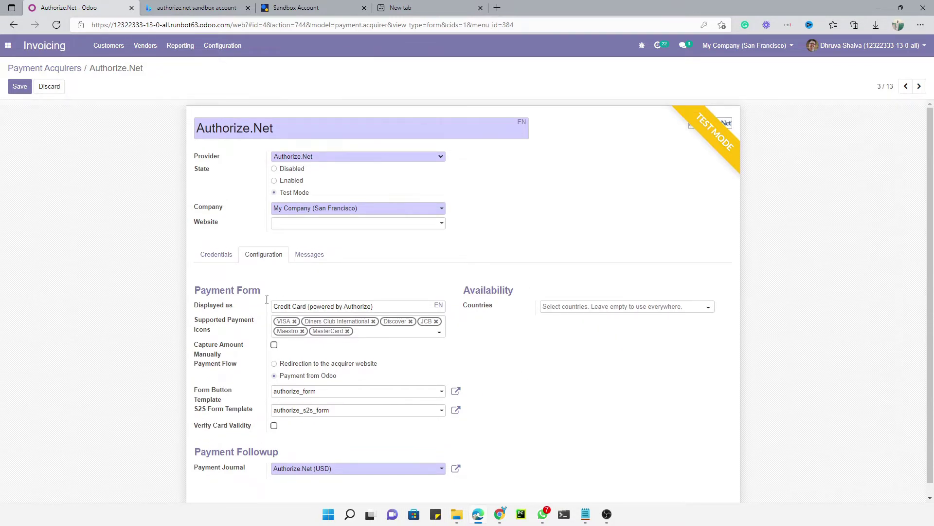
{"action": "left_click", "coordinate": [218, 255]}
{"action": "left_click", "coordinate": [20, 87]}
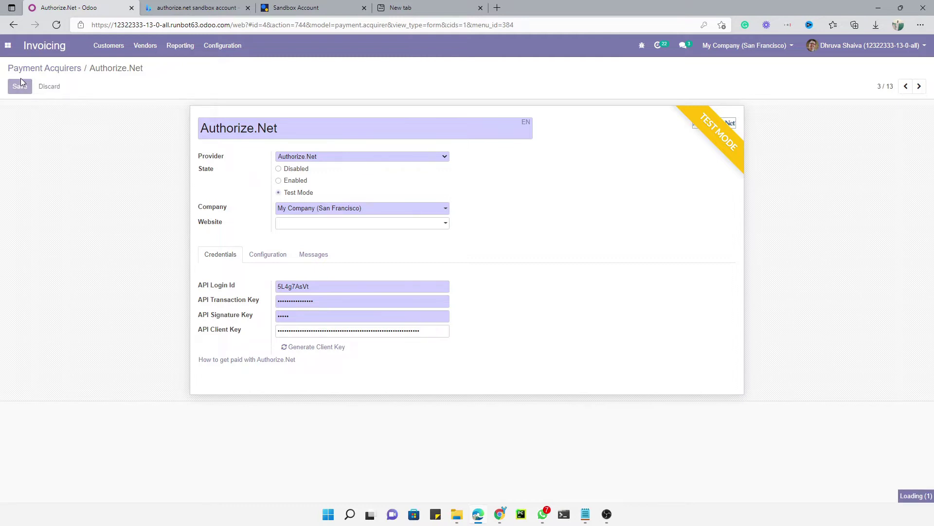
Create and save a Sales quotation for Deco Addict with one Cable Management Box.
{"action": "left_click", "coordinate": [10, 47]}
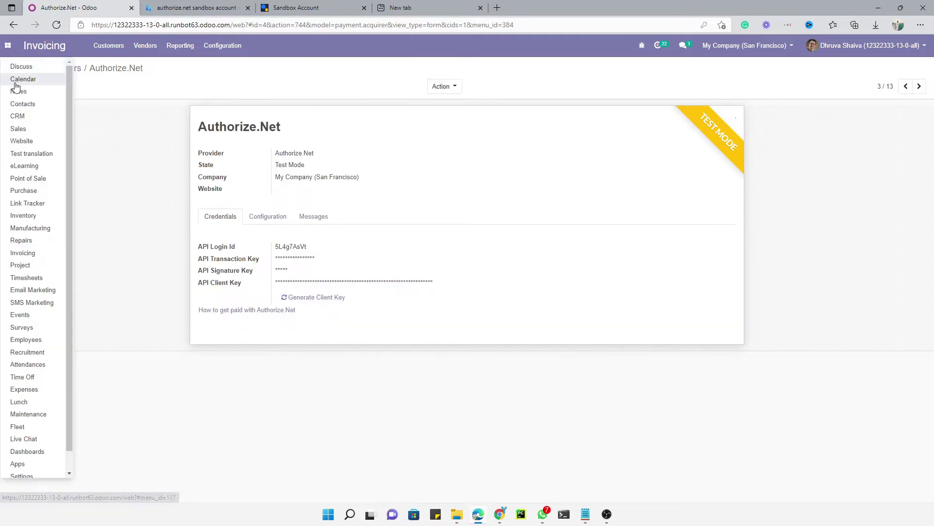
{"action": "left_click", "coordinate": [21, 129]}
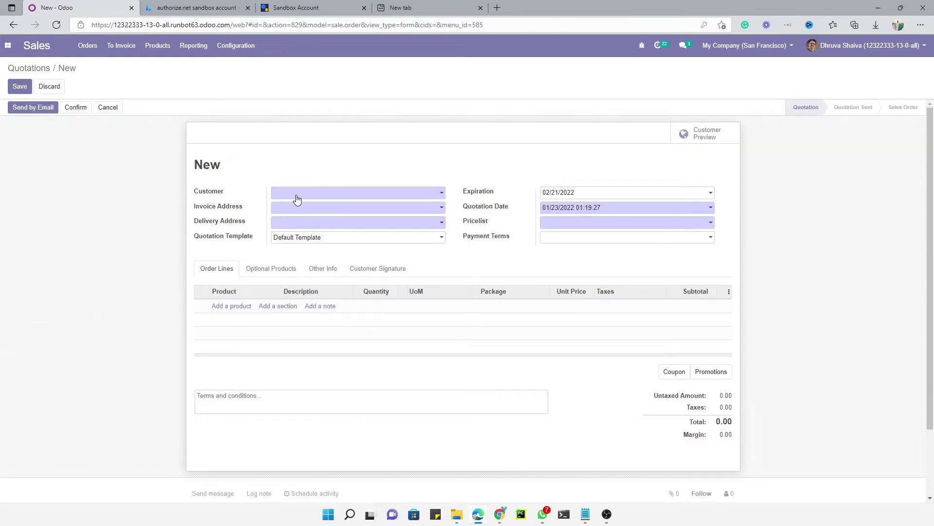
{"action": "left_click", "coordinate": [297, 194]}
{"action": "left_click", "coordinate": [295, 212]}
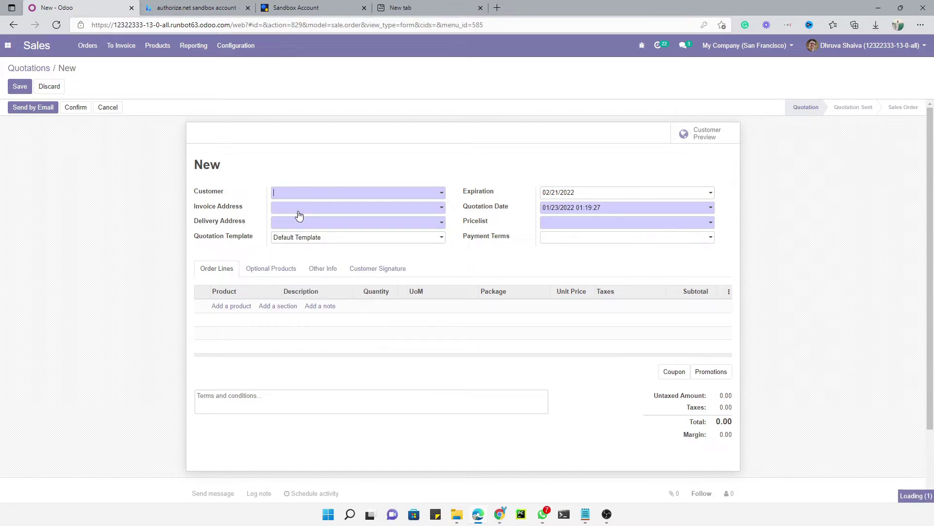
{"action": "left_click", "coordinate": [242, 311]}
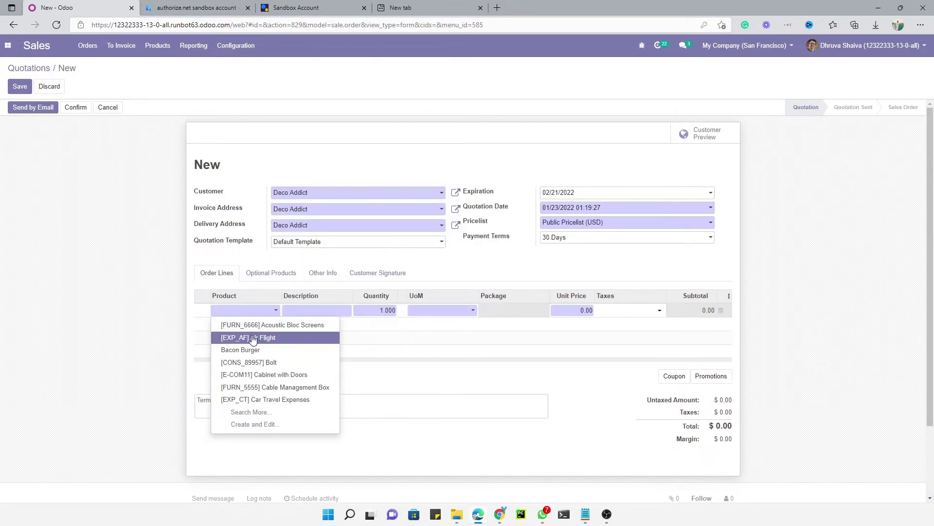
{"action": "left_click", "coordinate": [258, 388]}
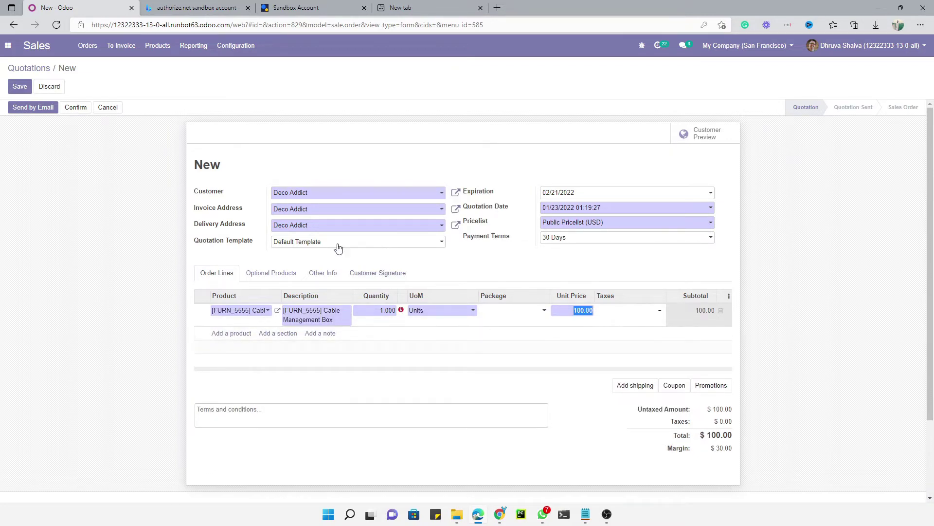
{"action": "left_click", "coordinate": [20, 86]}
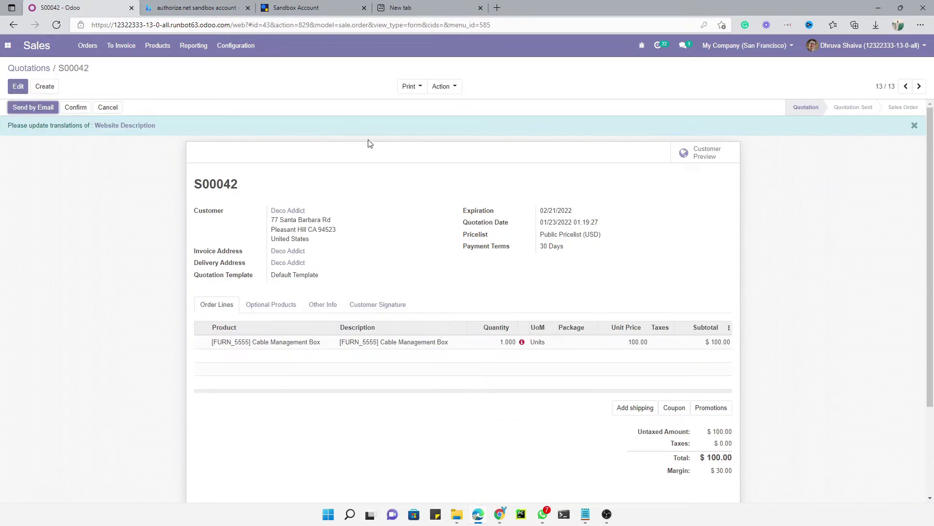
Reopen quotation S00042 for editing on its Other Info section.
{"action": "left_click", "coordinate": [19, 87]}
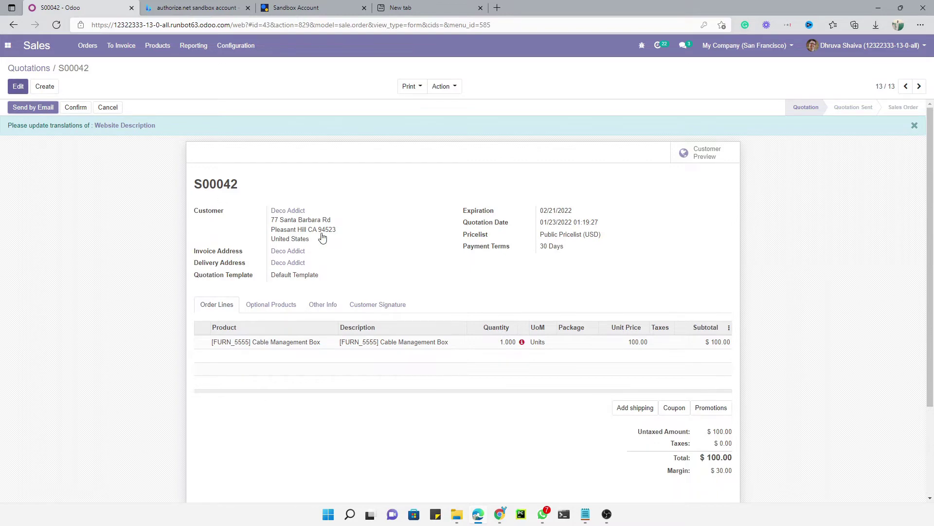
{"action": "left_click", "coordinate": [324, 305]}
{"action": "scroll", "coordinate": [295, 288], "scroll_direction": "down", "scroll_amount": 3}
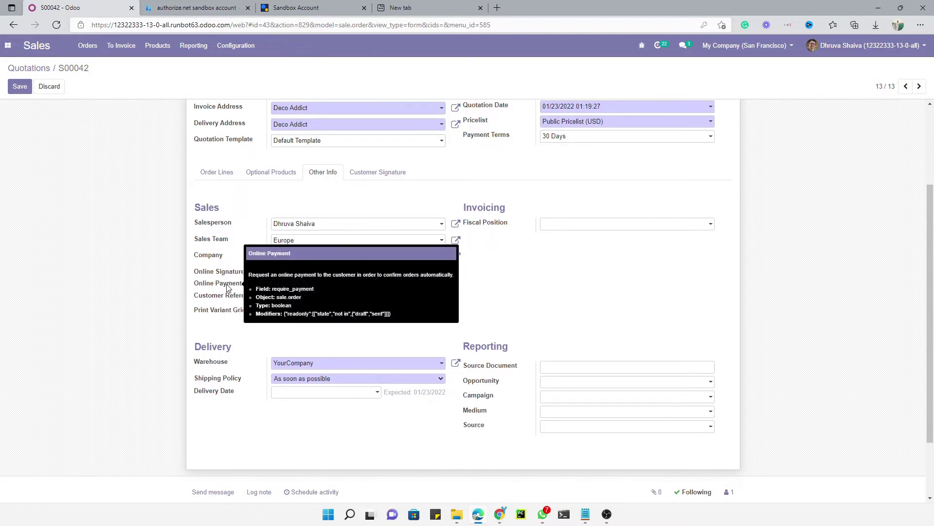
Keep Online Payment checked, uncheck Online Signature on S00042, and save.
{"action": "scroll", "coordinate": [250, 214], "scroll_direction": "up", "scroll_amount": 3}
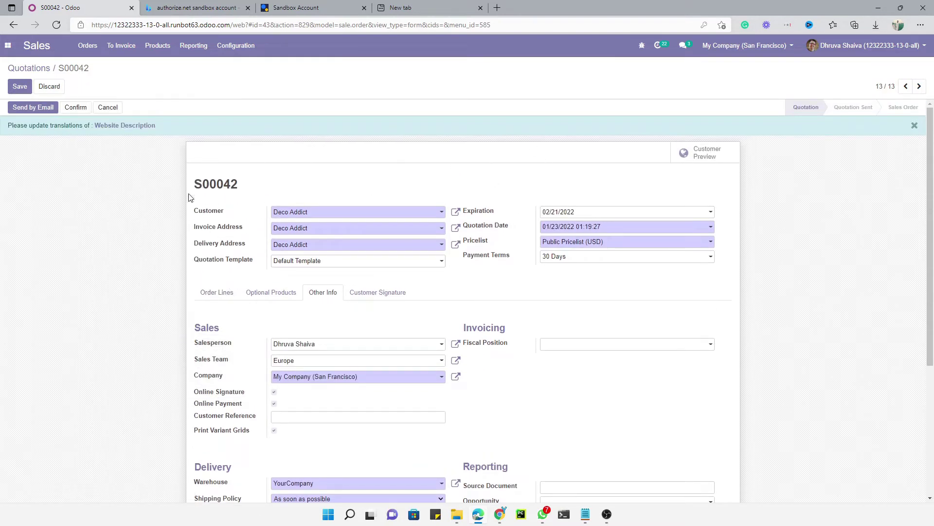
{"action": "scroll", "coordinate": [171, 193], "scroll_direction": "down", "scroll_amount": 3}
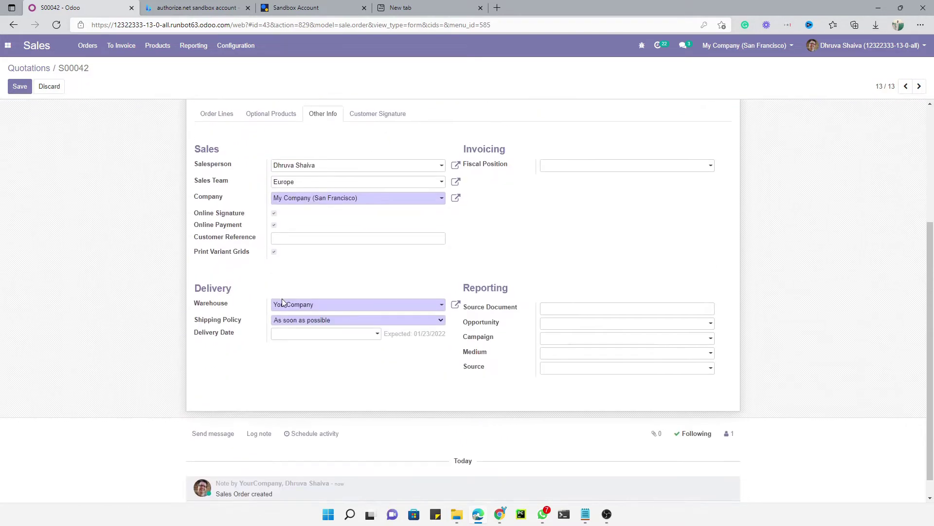
{"action": "left_click", "coordinate": [274, 224]}
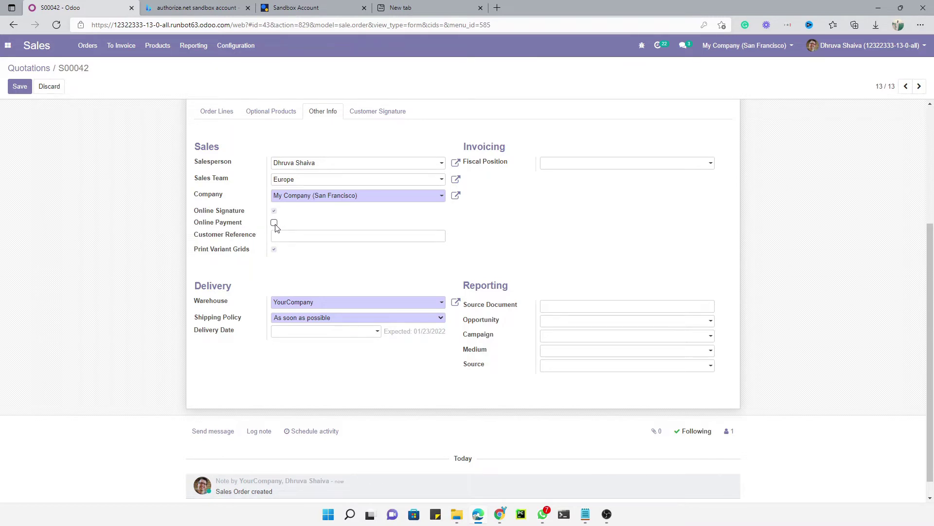
{"action": "left_click", "coordinate": [275, 223]}
{"action": "left_click", "coordinate": [276, 213]}
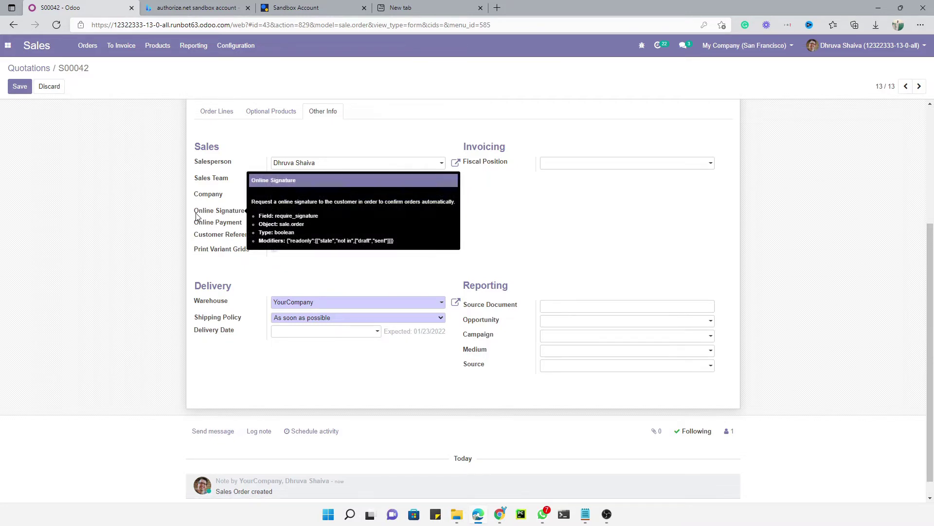
{"action": "left_click", "coordinate": [274, 212]}
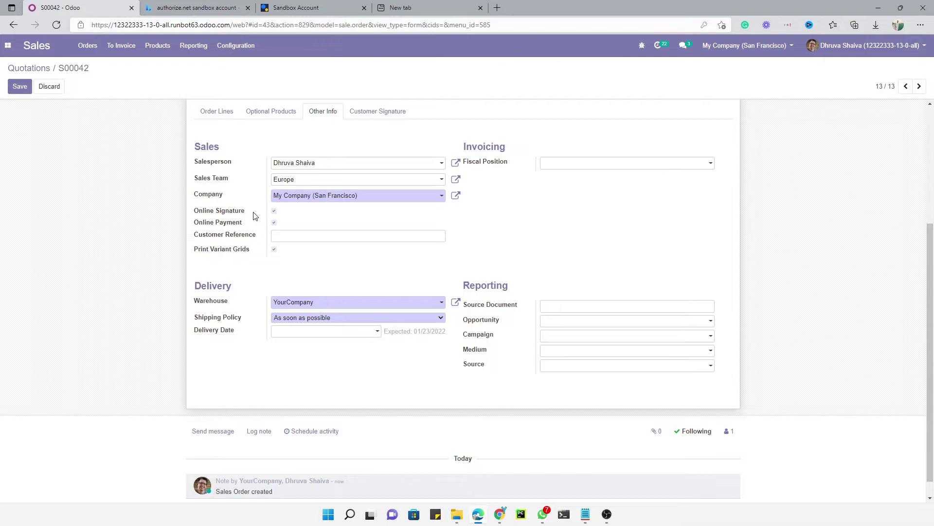
{"action": "scroll", "coordinate": [255, 378], "scroll_direction": "down", "scroll_amount": 3}
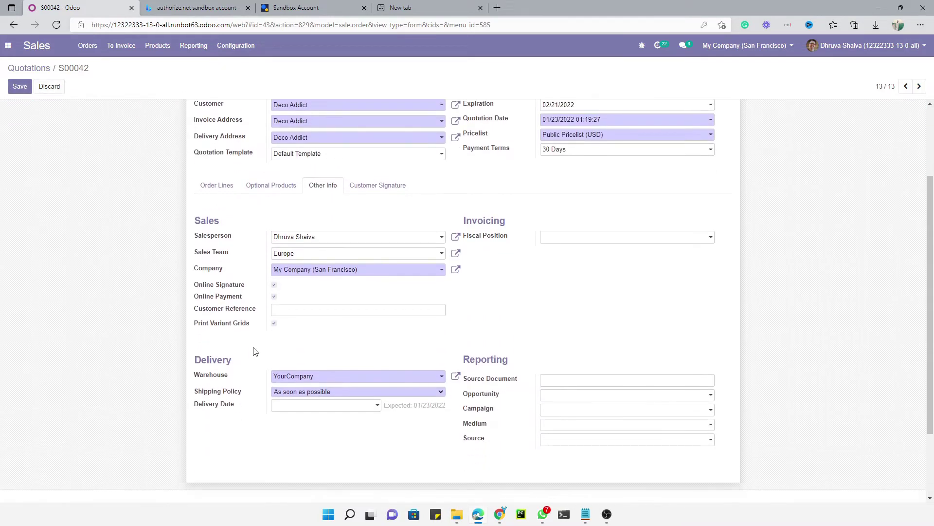
{"action": "left_click", "coordinate": [273, 273]}
{"action": "left_click", "coordinate": [20, 86]}
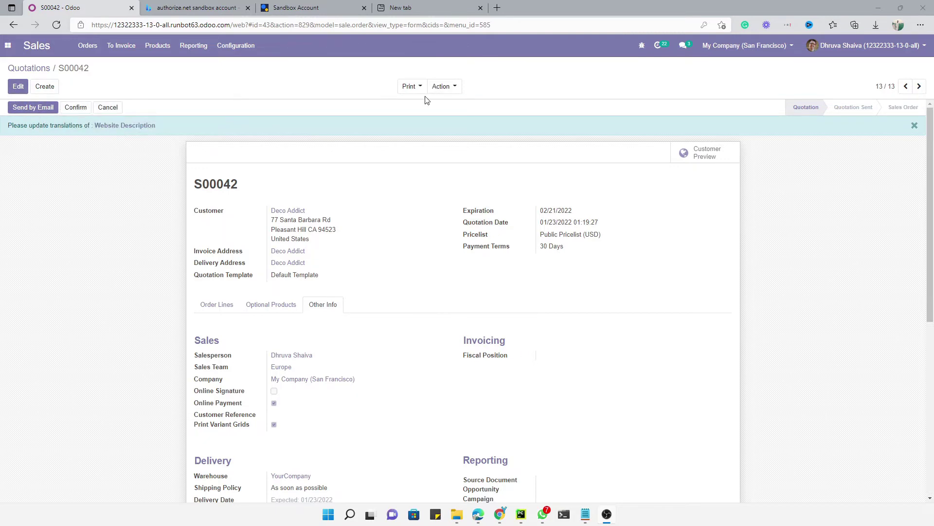
Copy the share link for quotation S00042 from the Share action.
{"action": "left_click", "coordinate": [444, 90]}
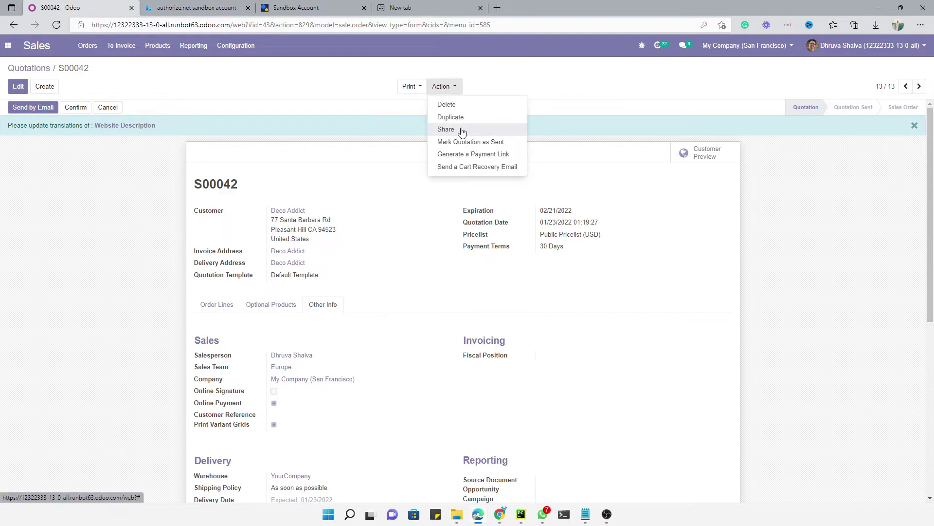
{"action": "left_click", "coordinate": [455, 131]}
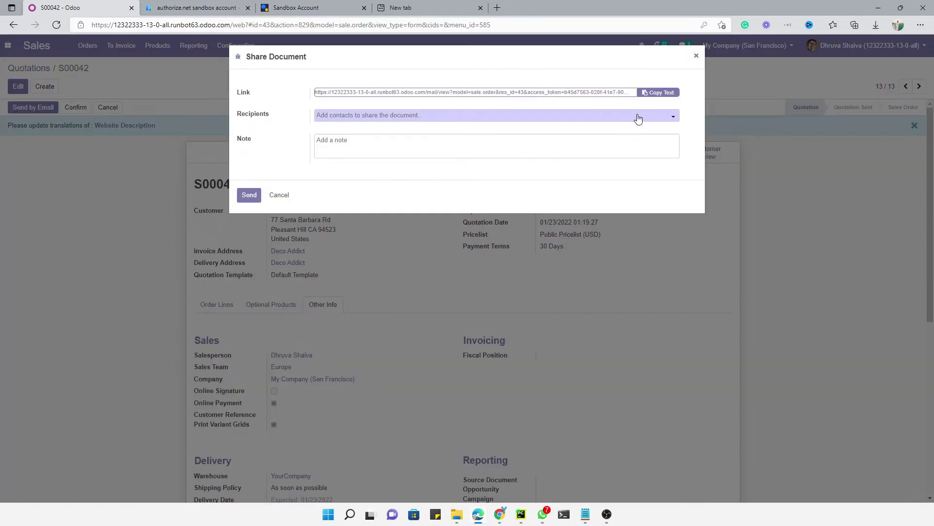
{"action": "left_click", "coordinate": [656, 94]}
Load the share link in a new InPrivate browser window.
{"action": "left_click", "coordinate": [920, 25]}
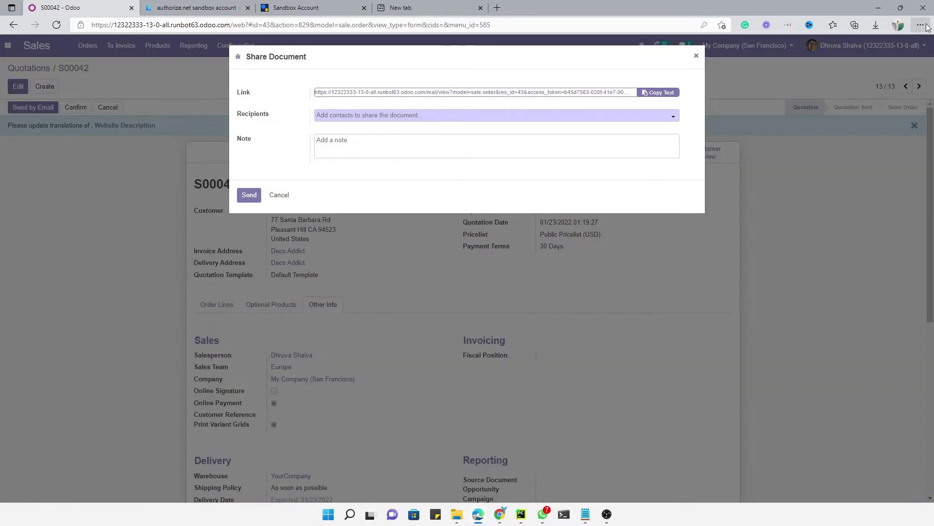
{"action": "left_click", "coordinate": [831, 72]}
{"action": "key", "text": "ctrl+v"}
{"action": "key", "text": "Return"}
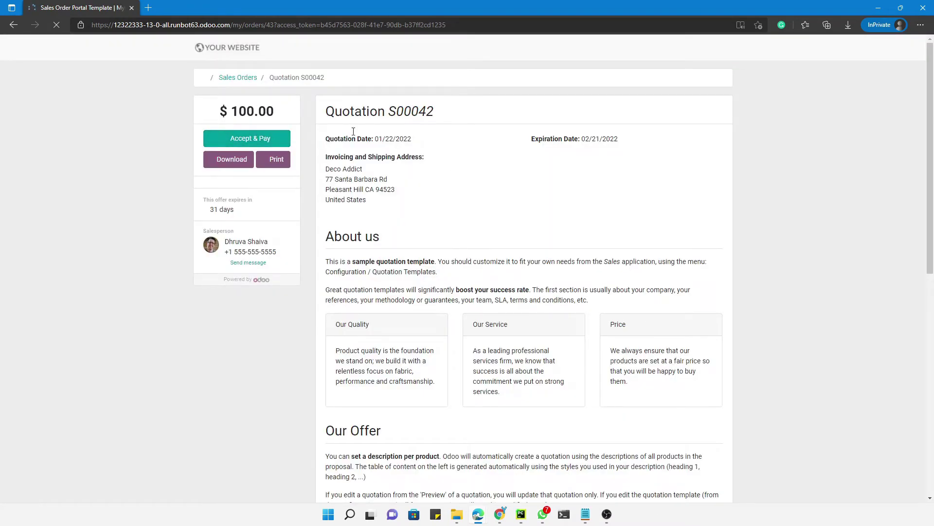
Review the S00042 portal page, including the address and About us text.
{"action": "double_click", "coordinate": [412, 112]}
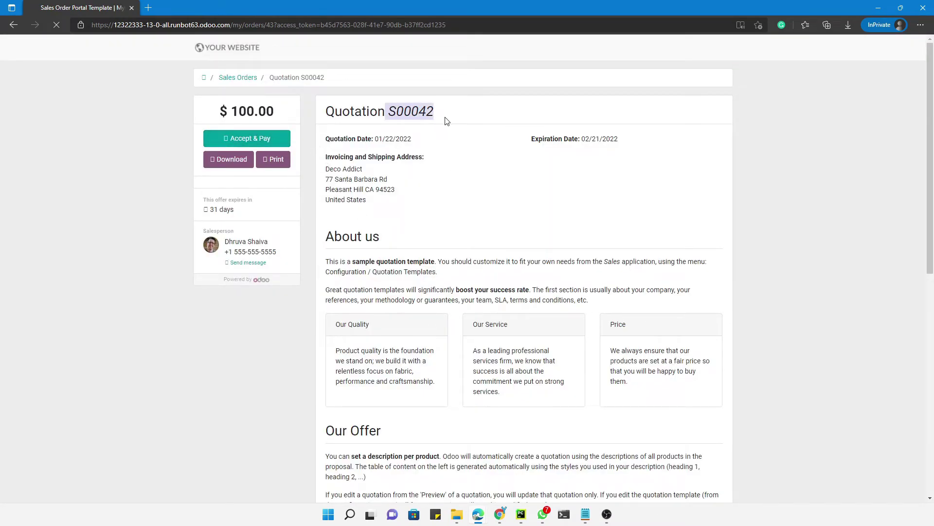
{"action": "left_click_drag", "start_coordinate": [351, 169], "coordinate": [519, 261]}
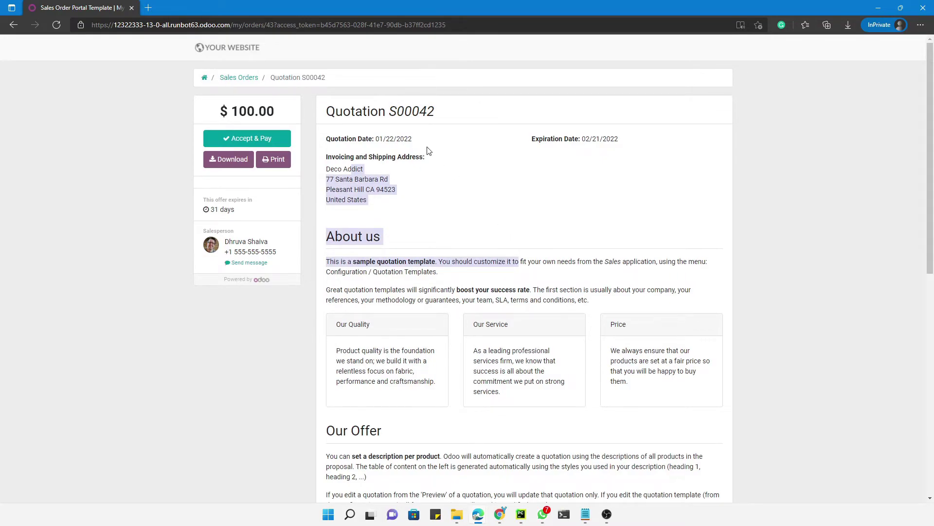
{"action": "scroll", "coordinate": [428, 141], "scroll_direction": "down", "scroll_amount": 7}
{"action": "scroll", "coordinate": [499, 229], "scroll_direction": "up", "scroll_amount": 6}
{"action": "scroll", "coordinate": [478, 243], "scroll_direction": "up", "scroll_amount": 2}
View the Accept & Pay validation terms, then return to the back-office Odoo window.
{"action": "left_click", "coordinate": [246, 141]}
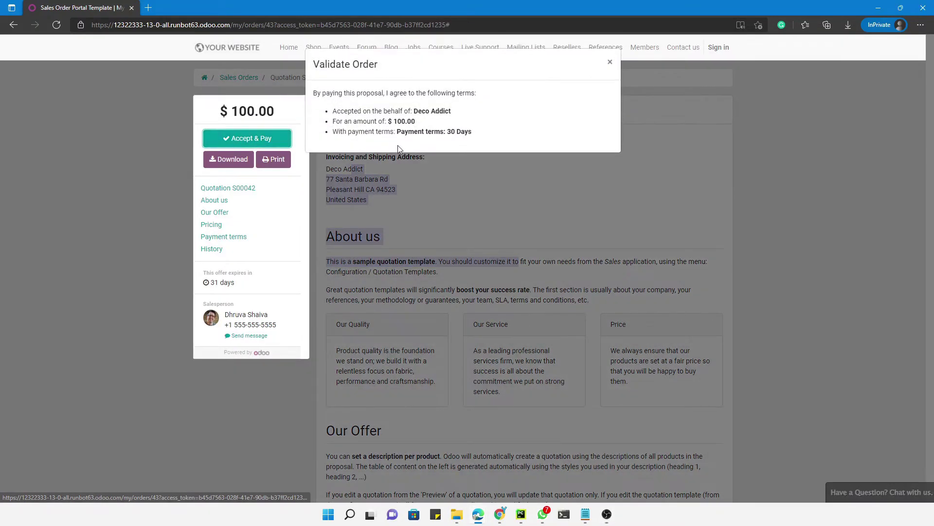
{"action": "triple_click", "coordinate": [391, 112]}
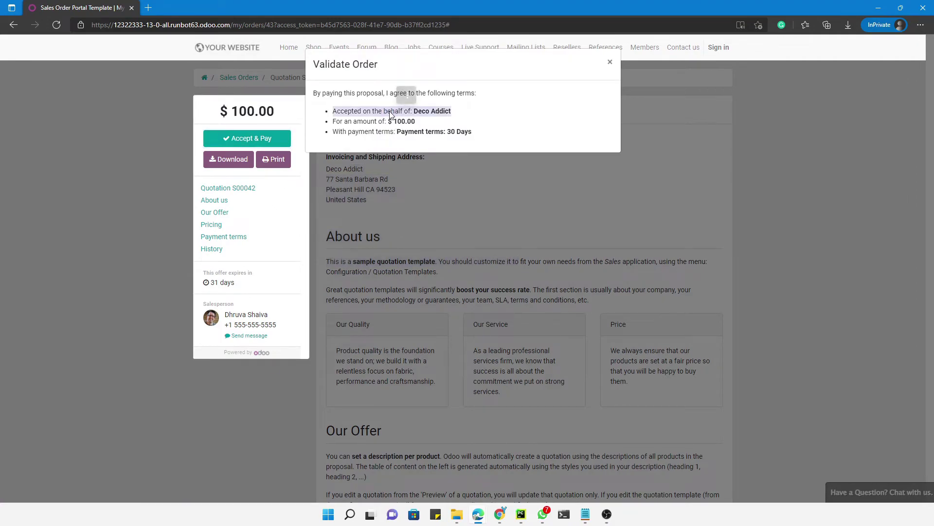
{"action": "left_click", "coordinate": [478, 514]}
{"action": "left_click", "coordinate": [450, 451]}
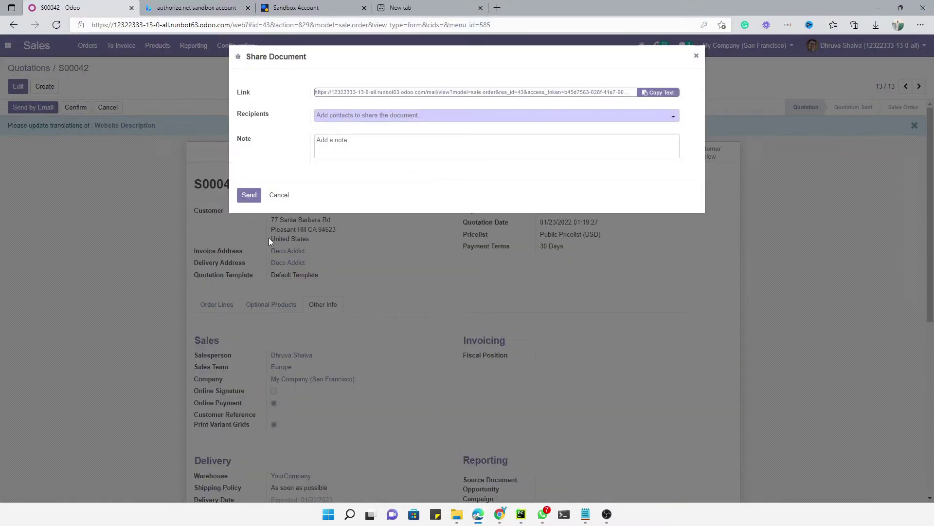
Close the Share Document dialog and generate a payment link for S00042.
{"action": "left_click", "coordinate": [281, 195]}
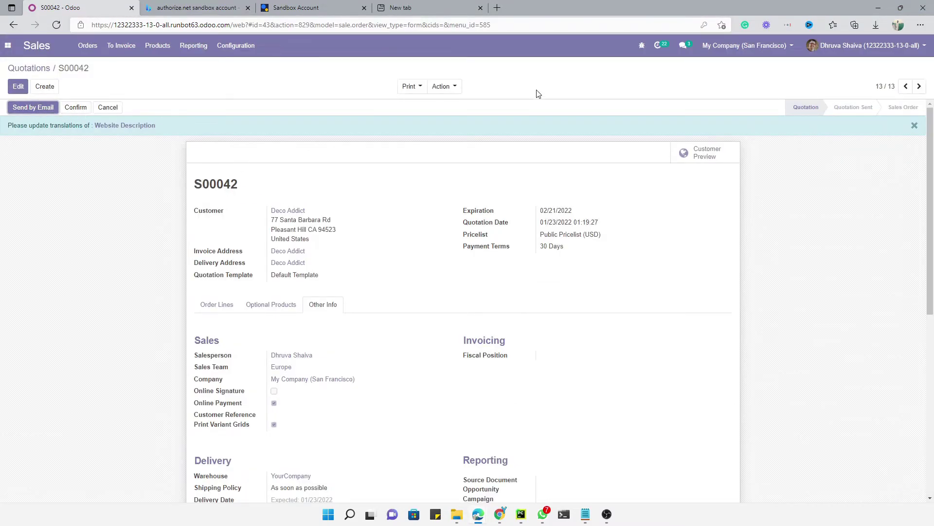
{"action": "left_click", "coordinate": [443, 87]}
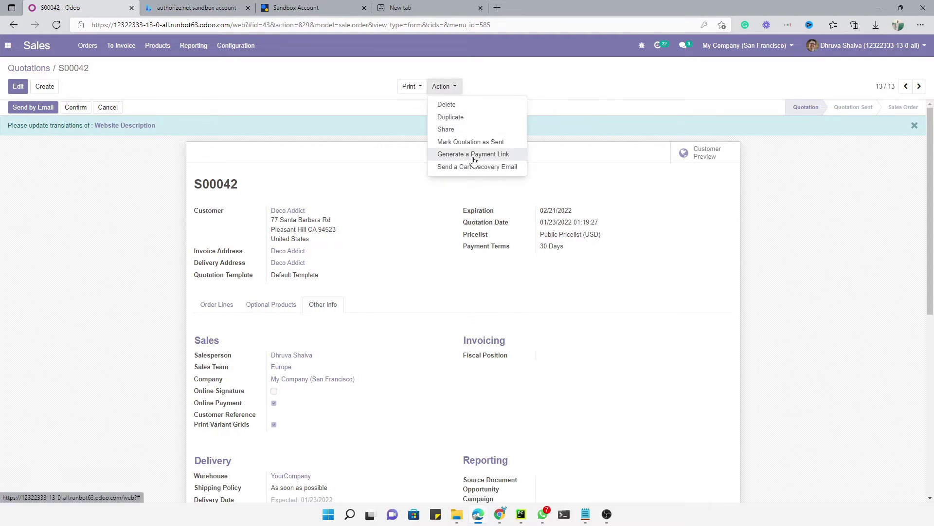
{"action": "left_click", "coordinate": [474, 155]}
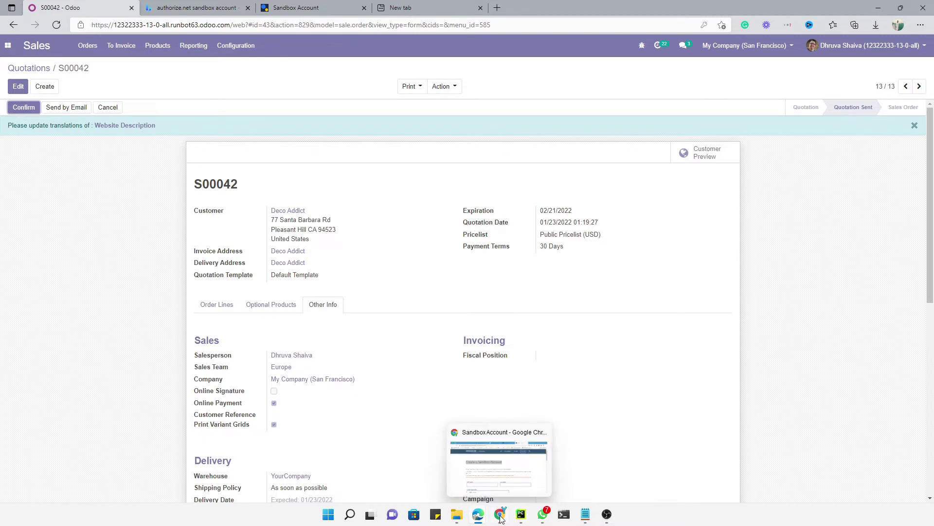
In the portal window, reload the S00042 page and restart Accept & Pay.
{"action": "mouse_move", "coordinate": [483, 520]}
{"action": "left_click", "coordinate": [518, 466]}
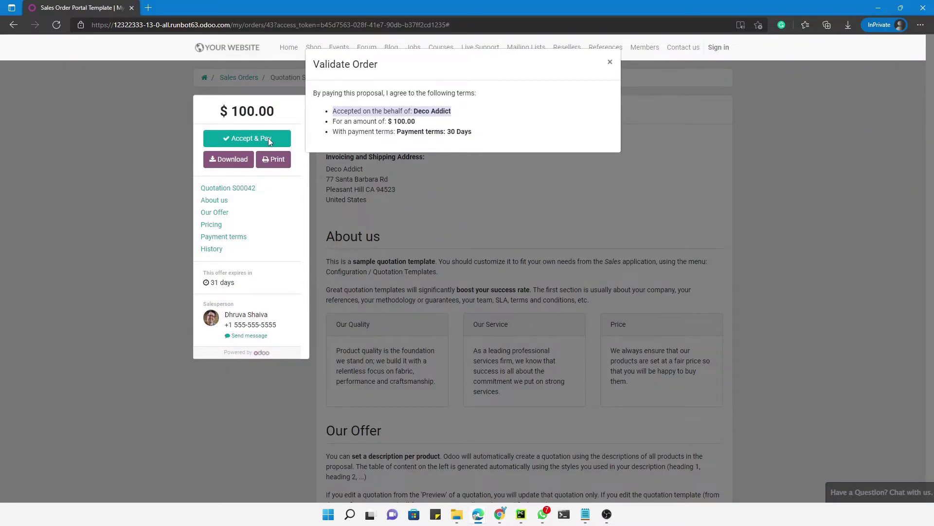
{"action": "left_click", "coordinate": [292, 219]}
{"action": "left_click", "coordinate": [258, 138]}
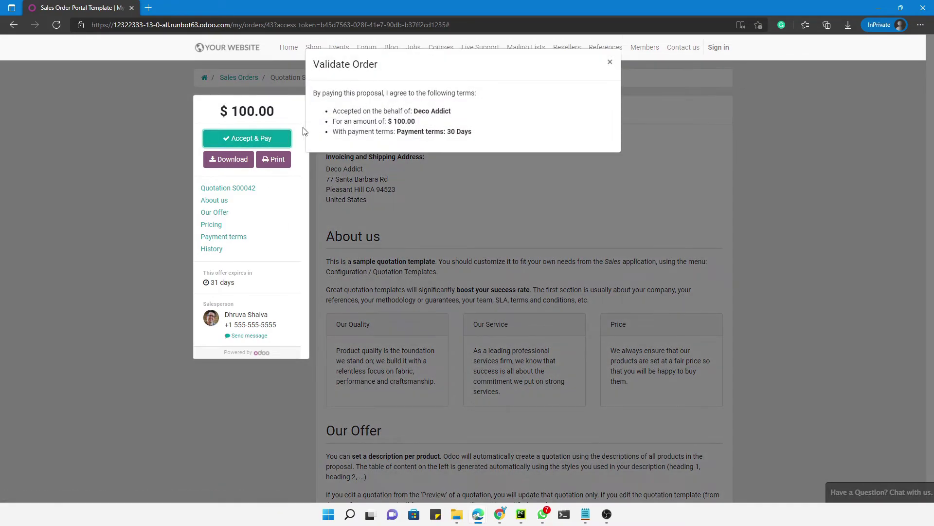
{"action": "left_click", "coordinate": [56, 25]}
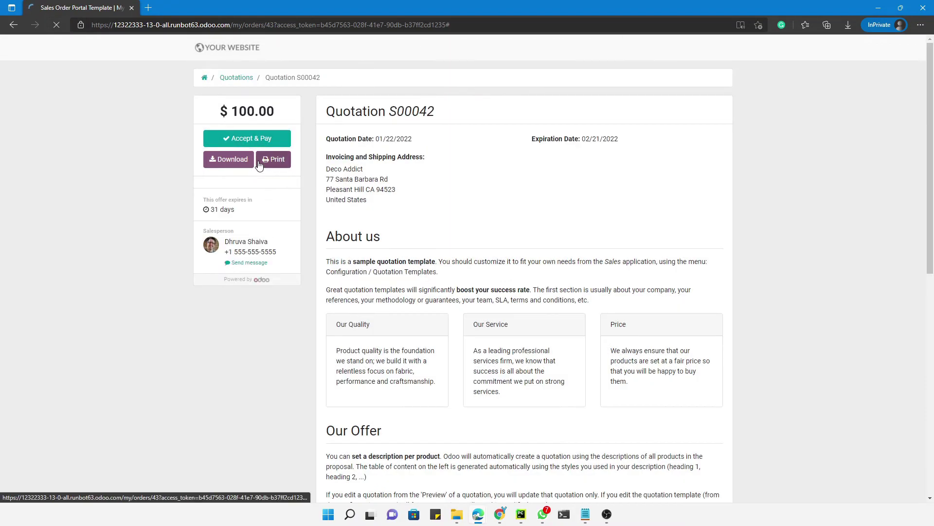
{"action": "left_click", "coordinate": [247, 139]}
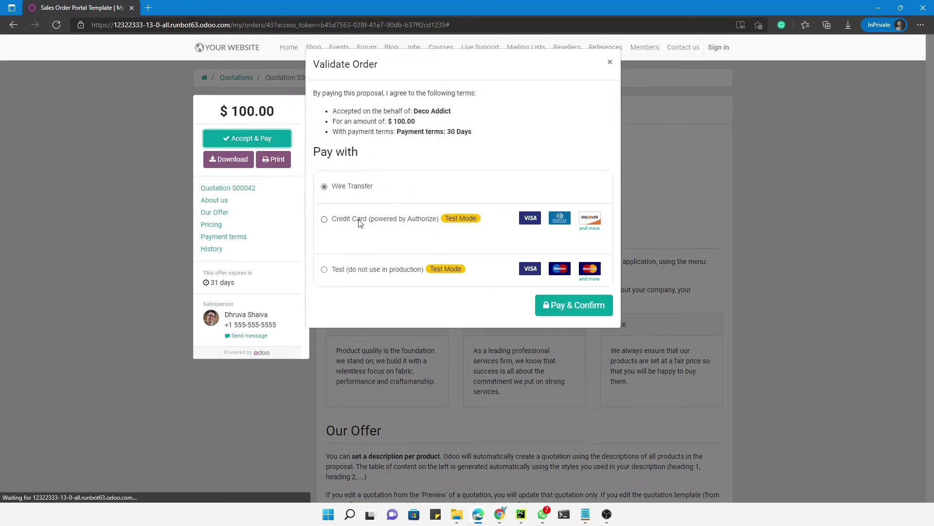
Pay with Credit Card (powered by Authorize) via Pay & Confirm, then return to the back office.
{"action": "left_click", "coordinate": [343, 220]}
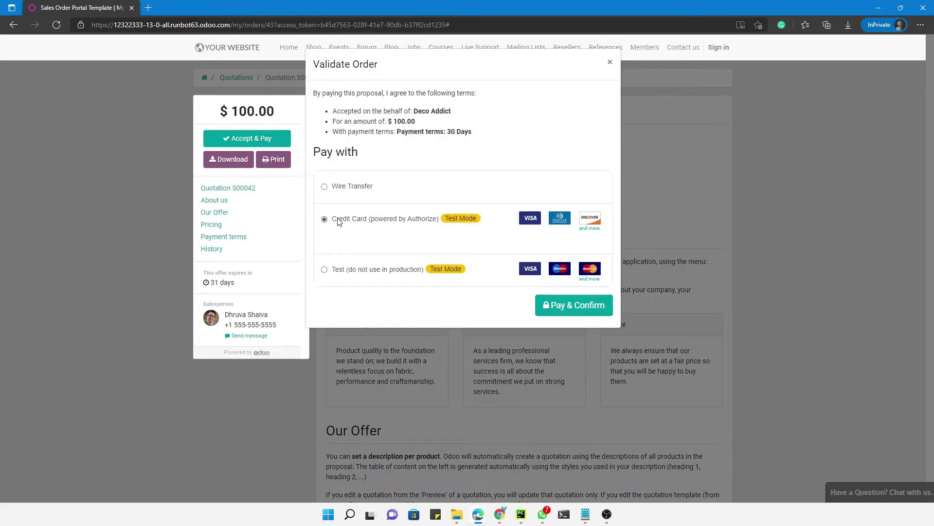
{"action": "left_click", "coordinate": [569, 307]}
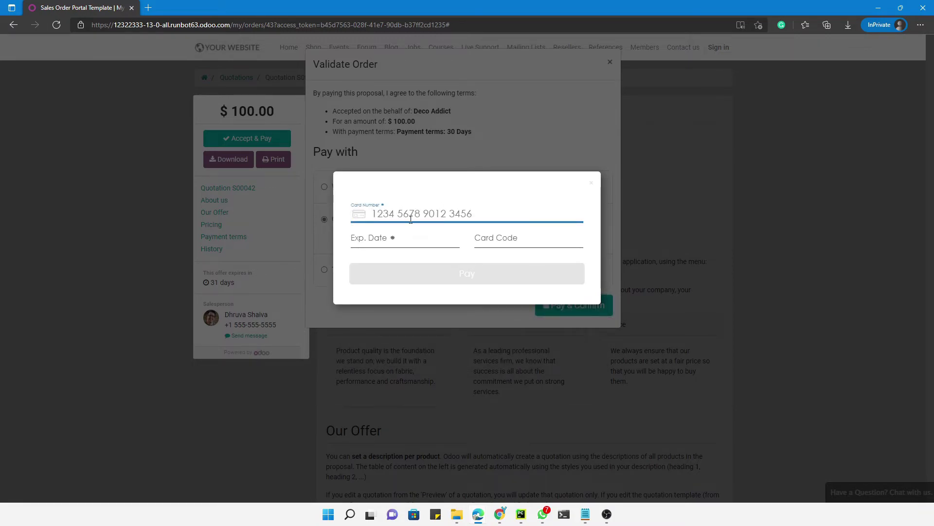
{"action": "mouse_move", "coordinate": [478, 506]}
{"action": "mouse_move", "coordinate": [433, 471]}
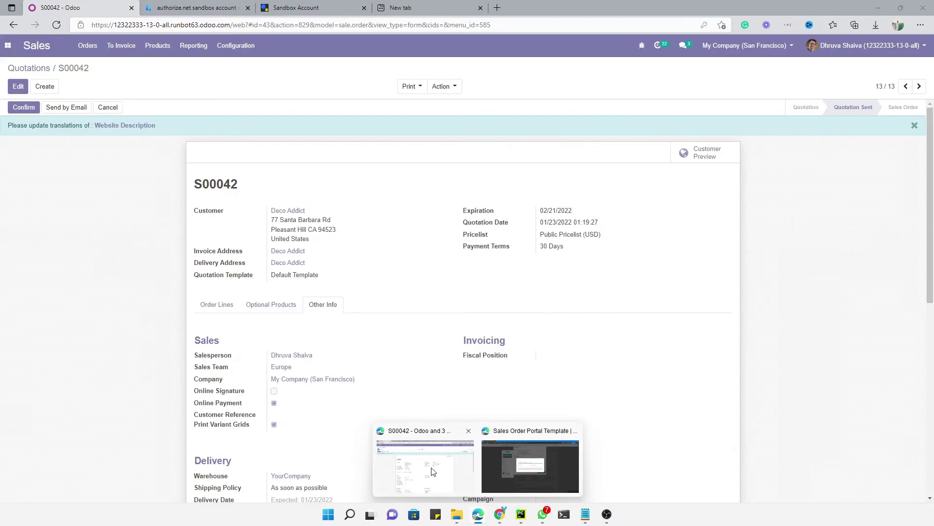
{"action": "left_click", "coordinate": [431, 469]}
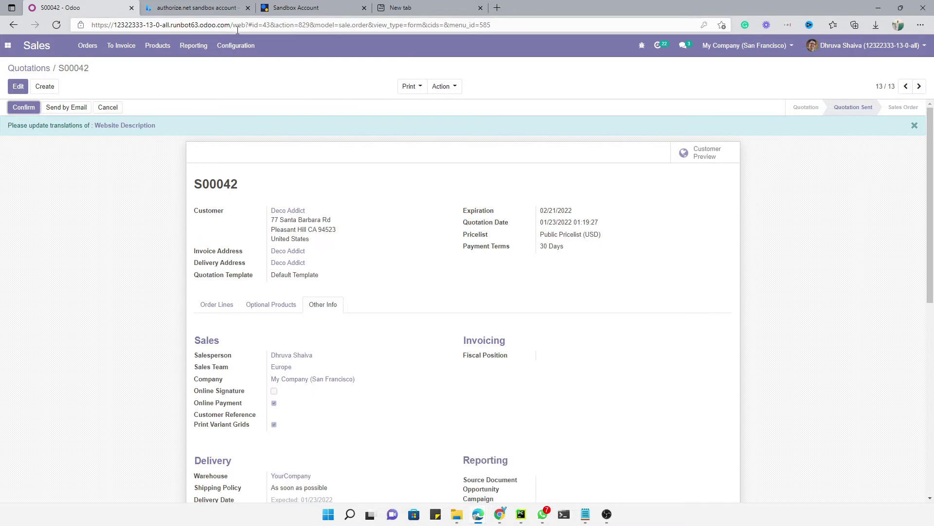
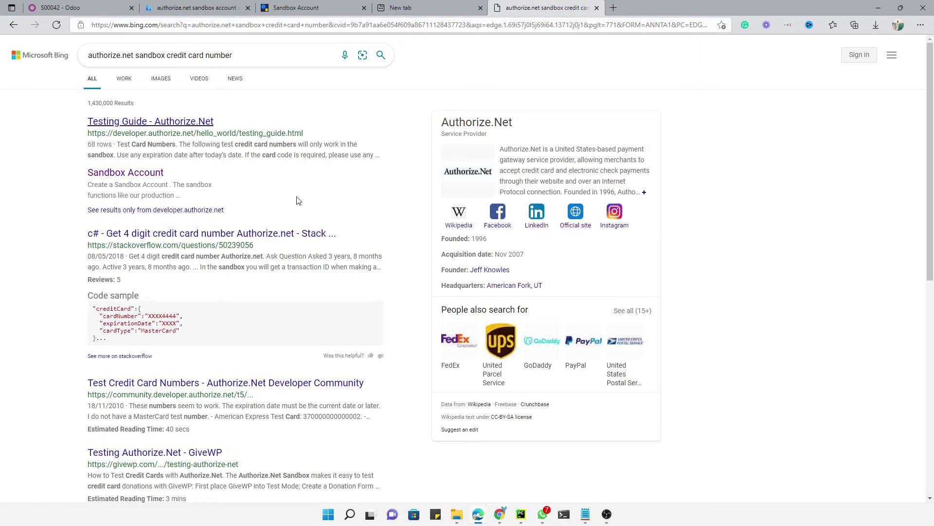
Load the Authorize.Net Developer Testing Guide page from the copied address.
{"action": "scroll", "coordinate": [152, 176], "scroll_direction": "down", "scroll_amount": 3}
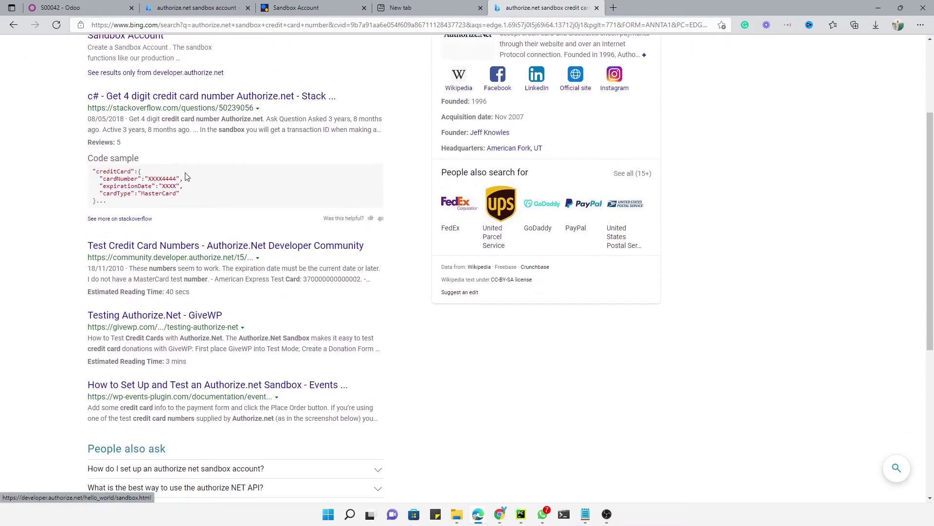
{"action": "scroll", "coordinate": [239, 220], "scroll_direction": "down", "scroll_amount": 1}
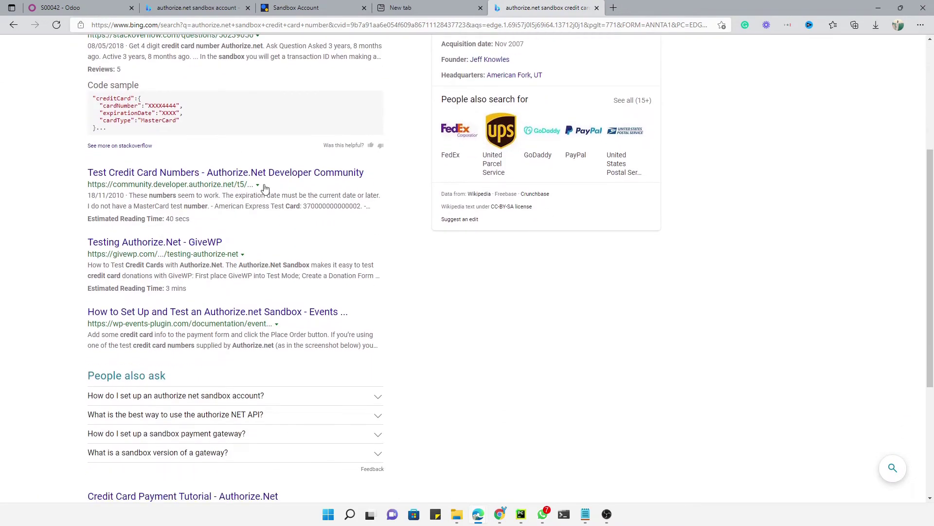
{"action": "scroll", "coordinate": [263, 189], "scroll_direction": "down", "scroll_amount": 1}
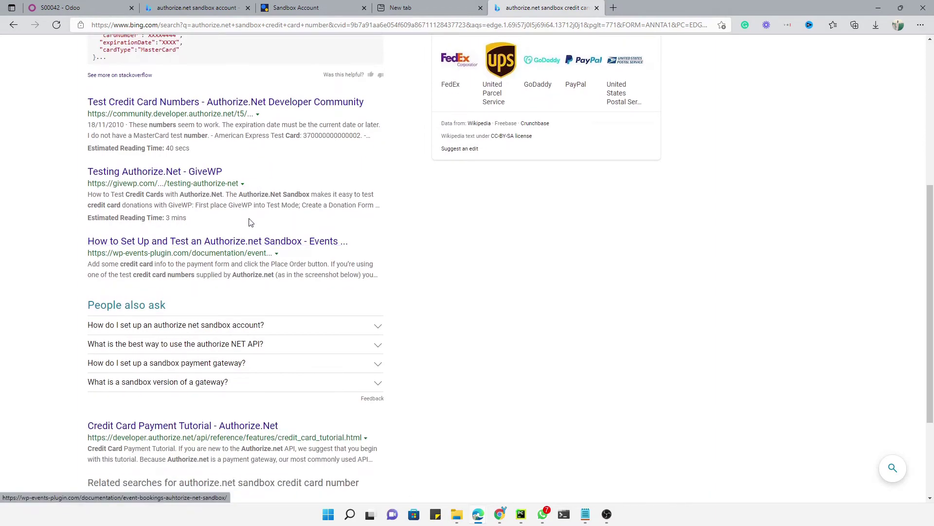
{"action": "scroll", "coordinate": [252, 220], "scroll_direction": "down", "scroll_amount": 2}
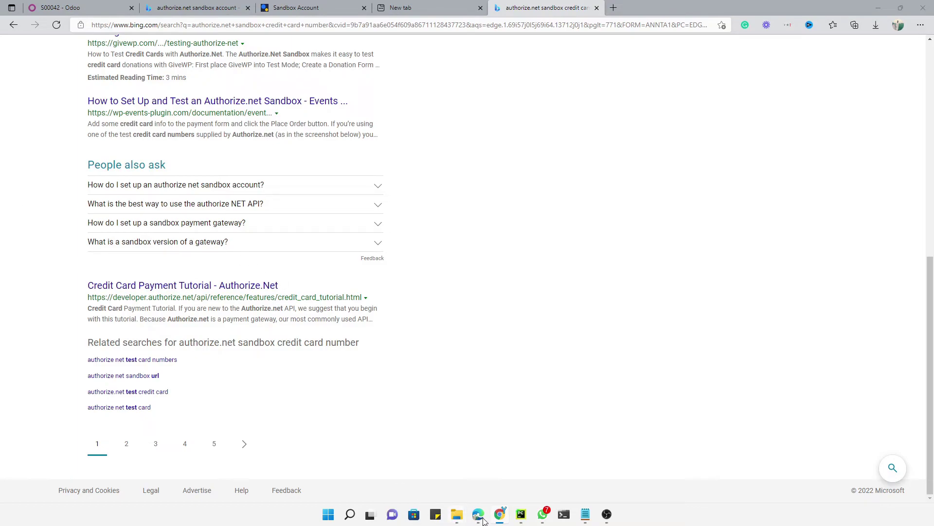
{"action": "left_click", "coordinate": [536, 28]}
{"action": "type", "text": "https://developer.authorize.net/hello_world/testing_guide.html"}
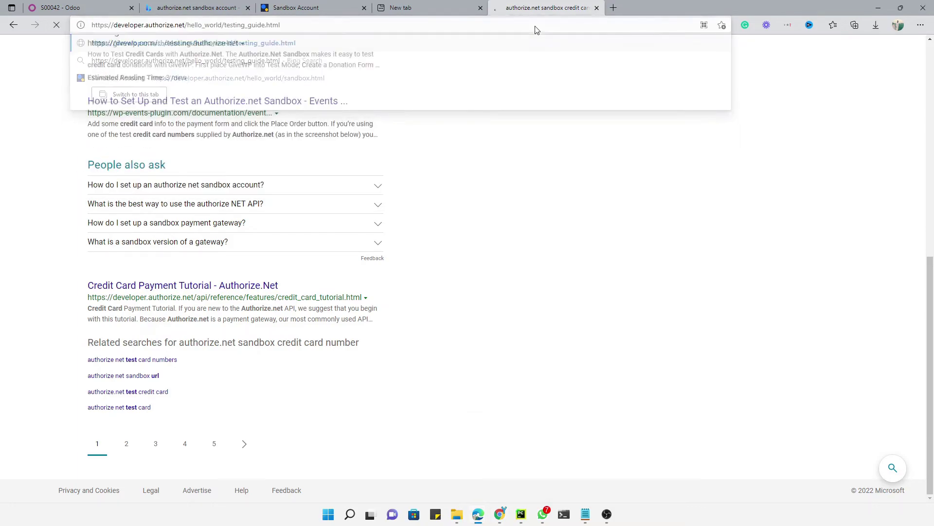
{"action": "key", "text": "Return"}
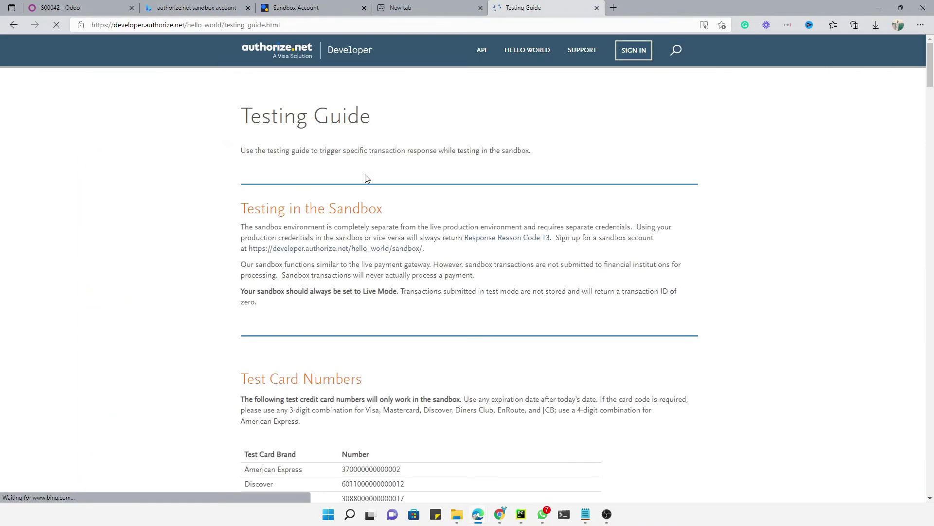
{"action": "scroll", "coordinate": [377, 185], "scroll_direction": "down", "scroll_amount": 4}
{"action": "double_click", "coordinate": [375, 188]}
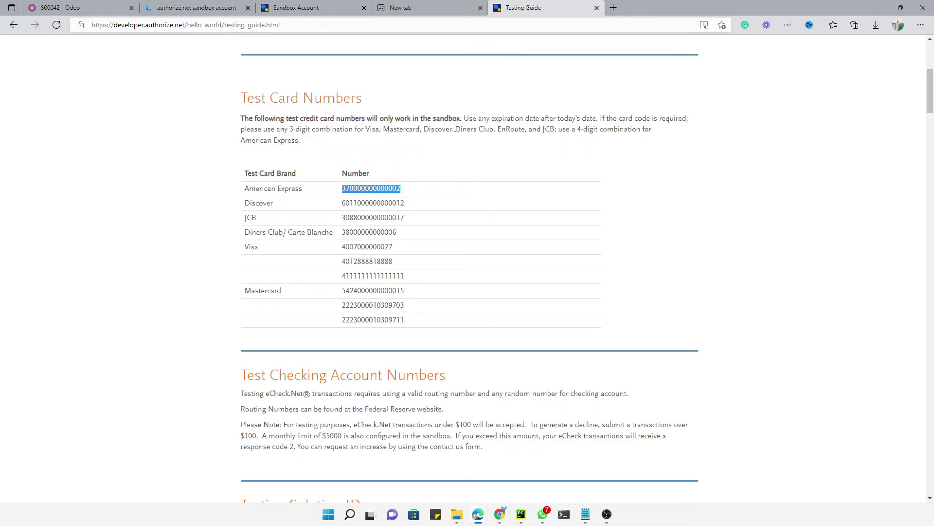
{"action": "left_click", "coordinate": [319, 6]}
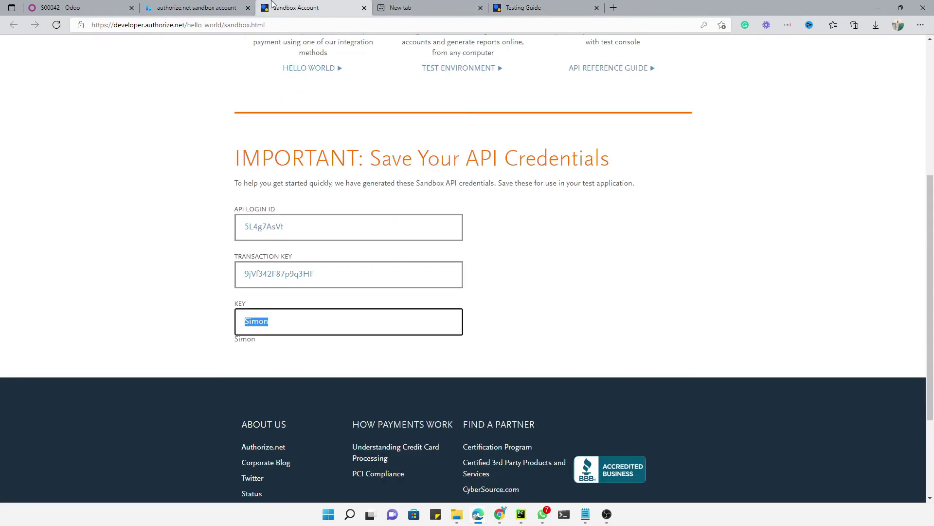
{"action": "left_click", "coordinate": [217, 5]}
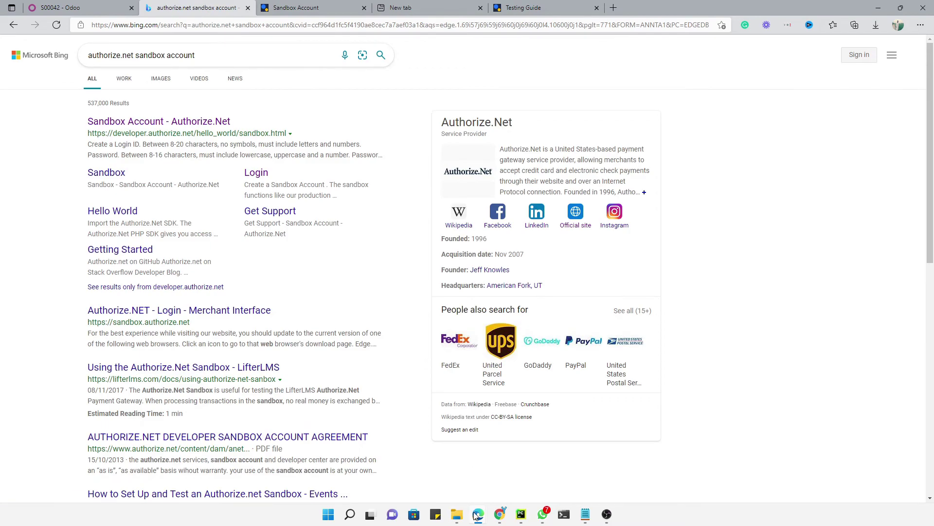
Paste the American Express test card number into the Odoo payment form and enter an expiry date.
{"action": "mouse_move", "coordinate": [477, 514]}
{"action": "left_click", "coordinate": [503, 426]}
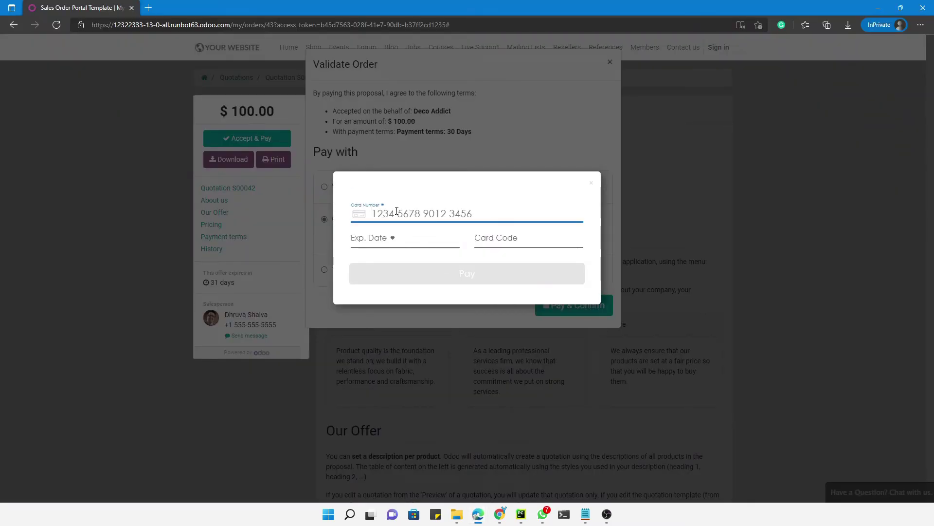
{"action": "key", "text": "ctrl+v"}
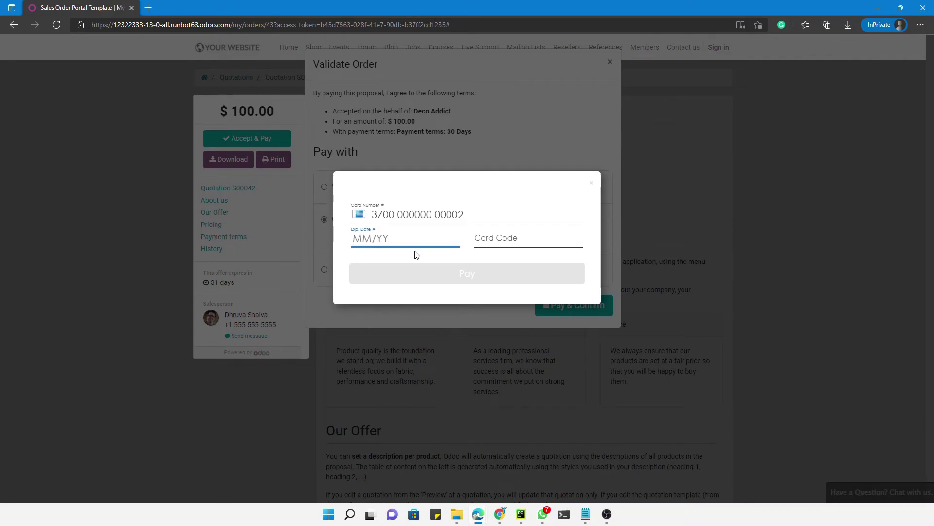
{"action": "type", "text": "05/30"}
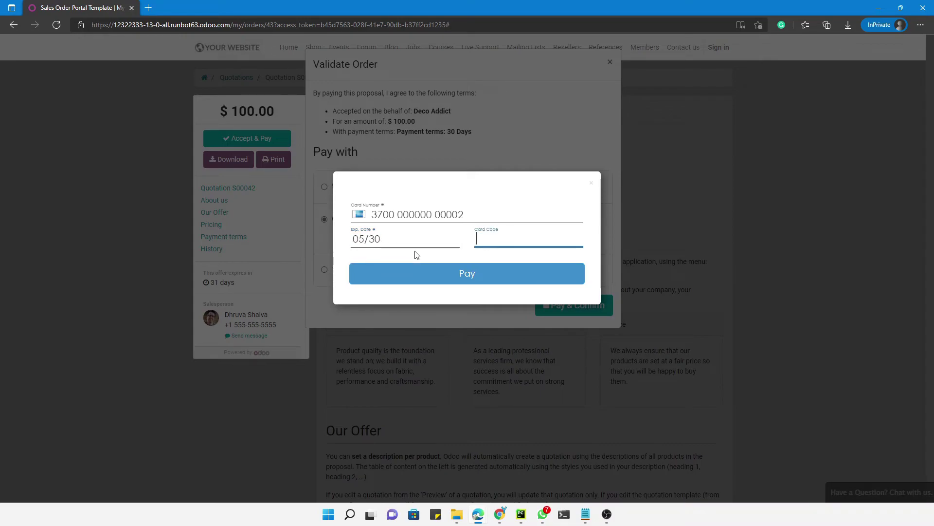
Correct the expiry to 05/23, add a card code, and submit the $100.00 payment.
{"action": "left_click", "coordinate": [398, 243]}
{"action": "key", "text": "BackSpace"}
{"action": "key", "text": "BackSpace"}
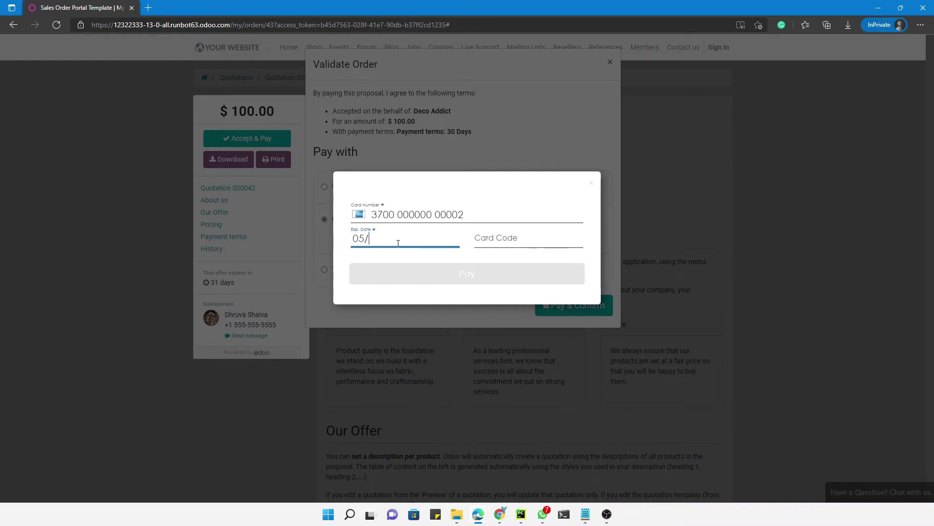
{"action": "key", "text": "BackSpace"}
{"action": "key", "text": "BackSpace"}
{"action": "key", "text": "BackSpace"}
{"action": "type", "text": "05/23"}
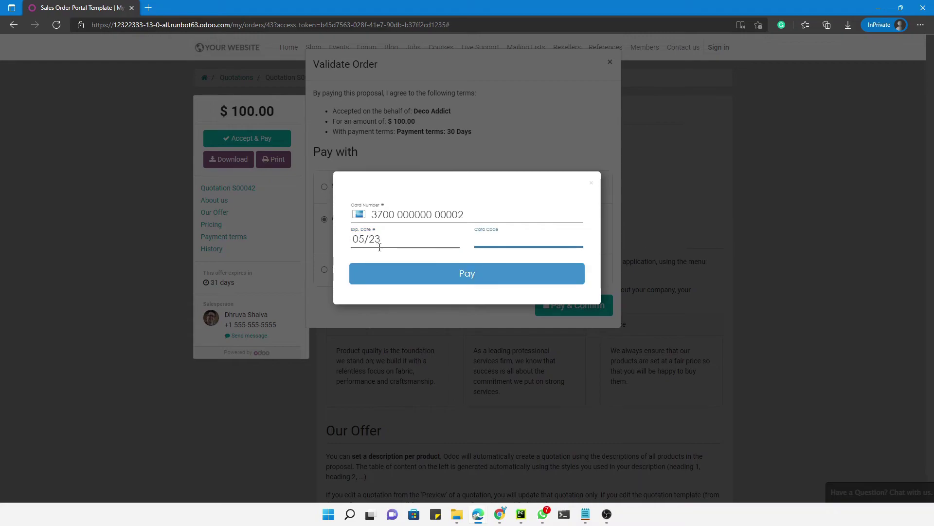
{"action": "type", "text": "1232"}
{"action": "left_click", "coordinate": [459, 278]}
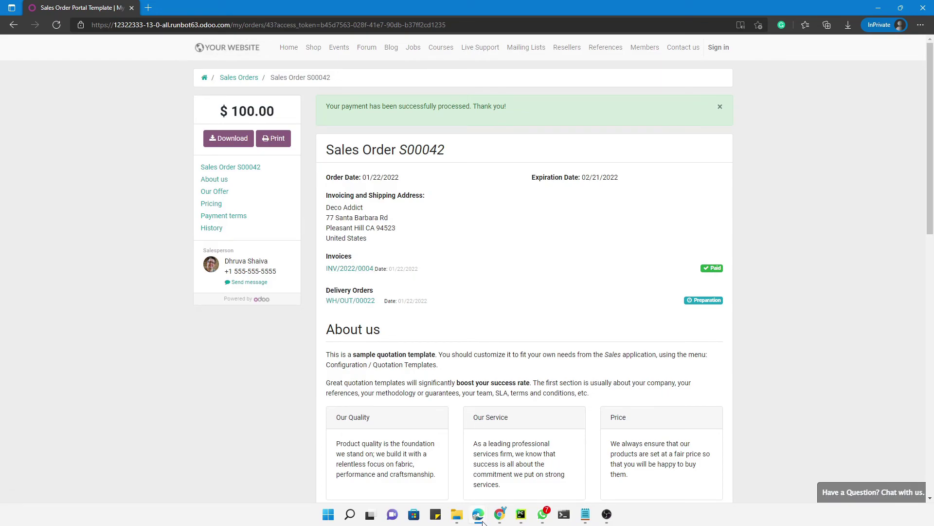
{"action": "mouse_move", "coordinate": [481, 520]}
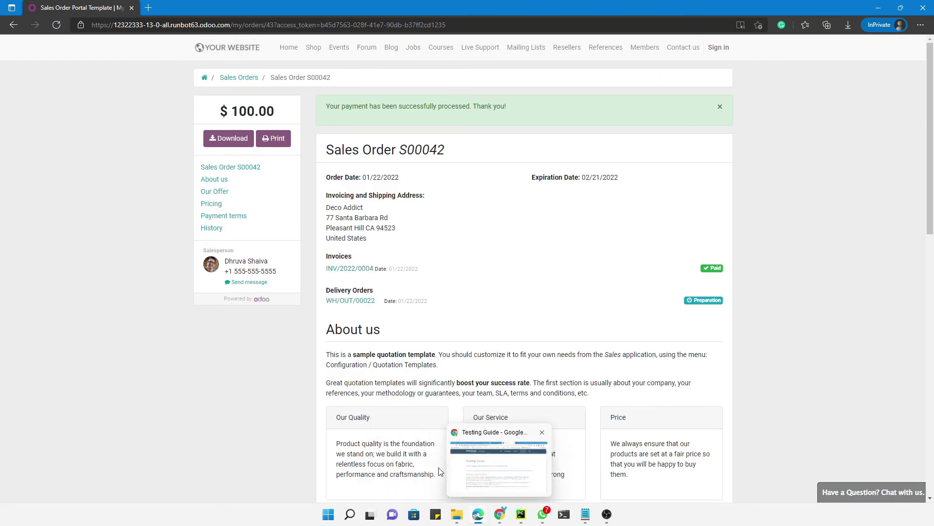
Reload sales order S00042 in the Odoo backend and open its paid invoice INV/2022/0004.
{"action": "left_click", "coordinate": [433, 468]}
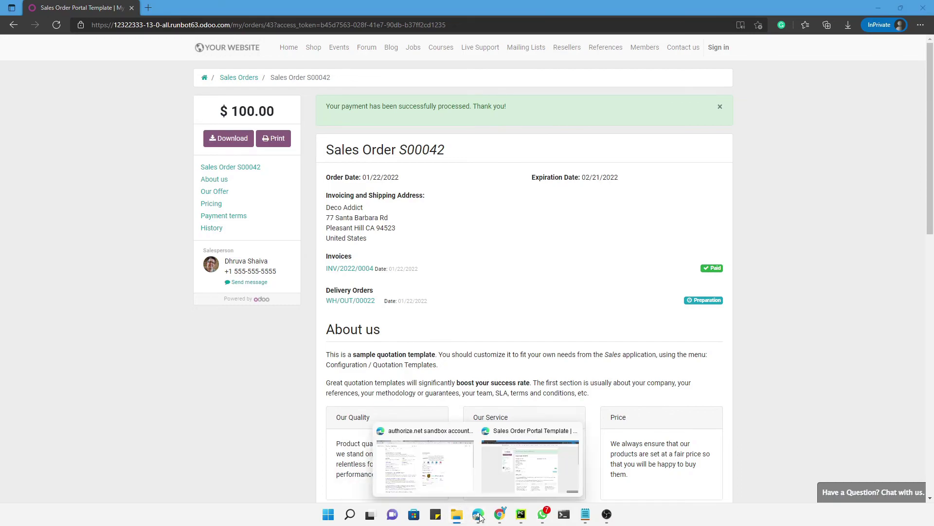
{"action": "left_click", "coordinate": [425, 467]}
{"action": "left_click", "coordinate": [67, 15]}
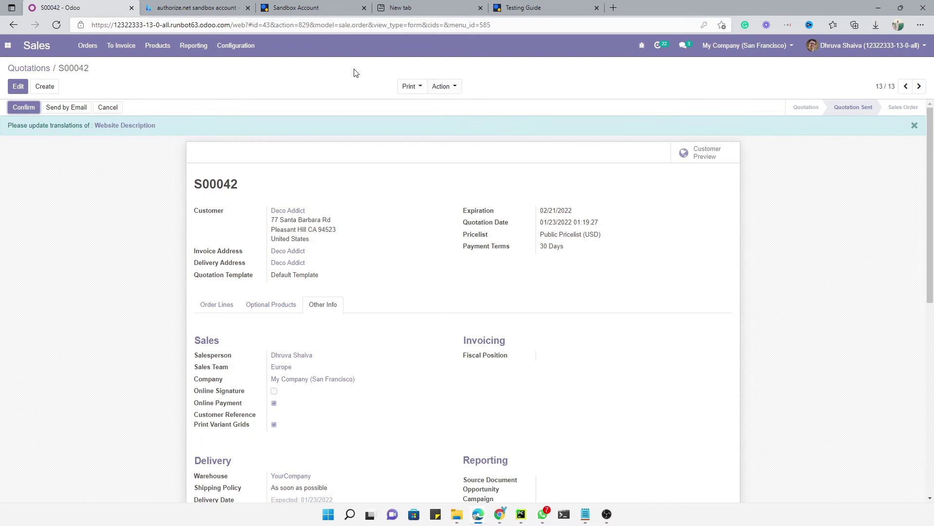
{"action": "key", "text": "F5"}
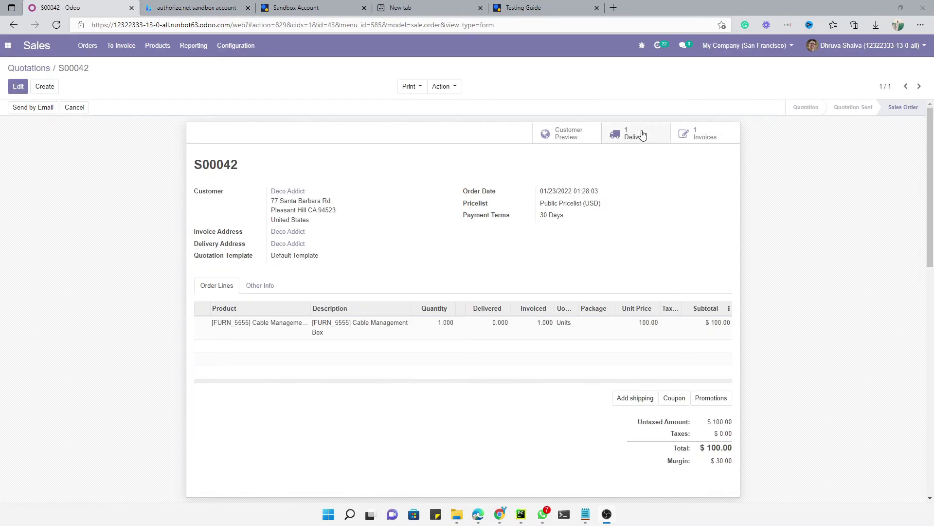
{"action": "left_click", "coordinate": [699, 138]}
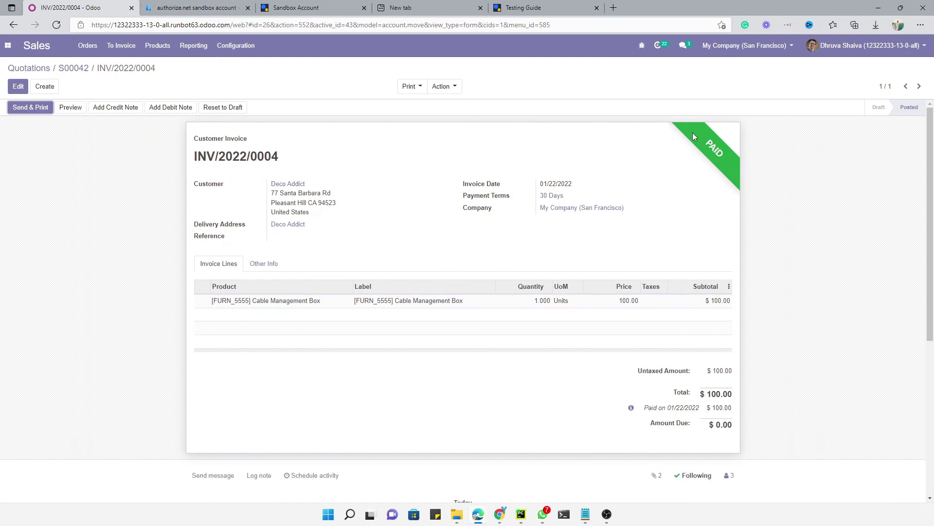
From the chatter's transaction note, open the $100.00 Authorize.Net payment CUST.IN/2022/0001.
{"action": "scroll", "coordinate": [304, 220], "scroll_direction": "down", "scroll_amount": 5}
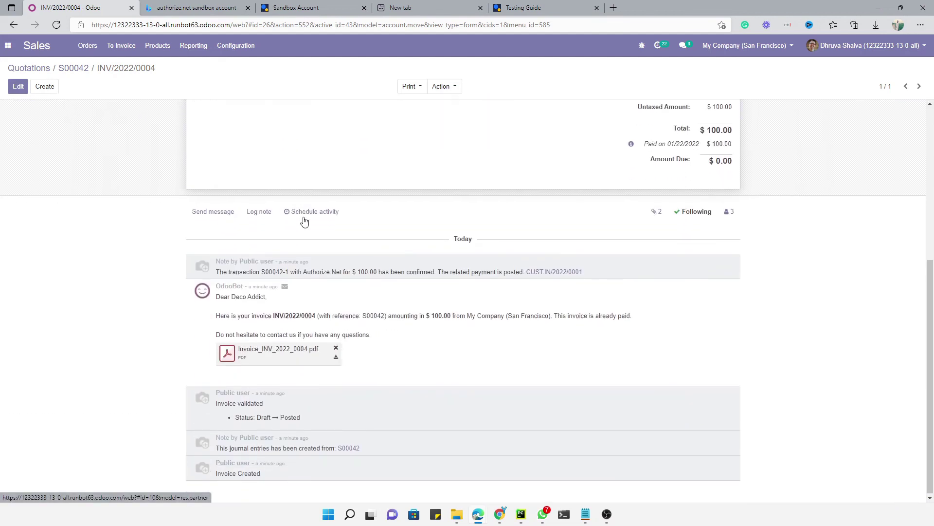
{"action": "left_click_drag", "start_coordinate": [243, 270], "coordinate": [462, 271]}
{"action": "left_click", "coordinate": [457, 271]}
{"action": "triple_click", "coordinate": [515, 272]}
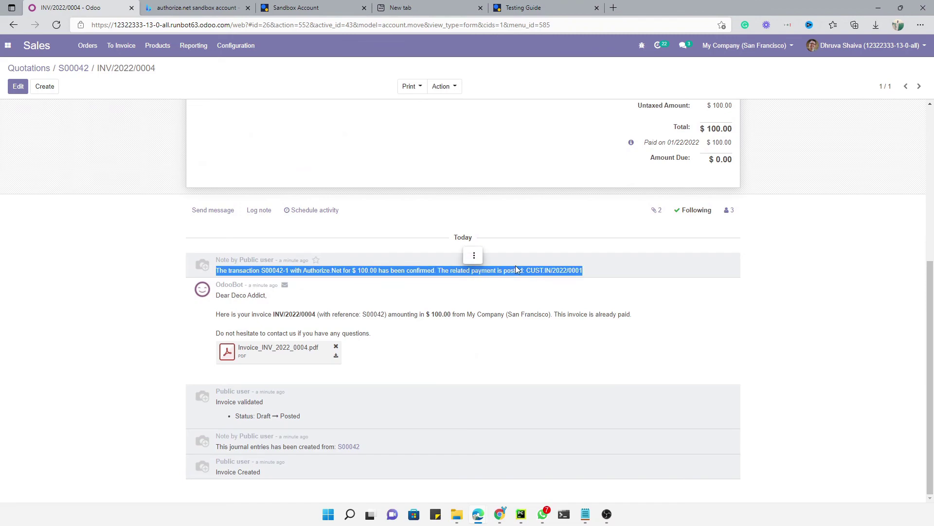
{"action": "left_click", "coordinate": [536, 271]}
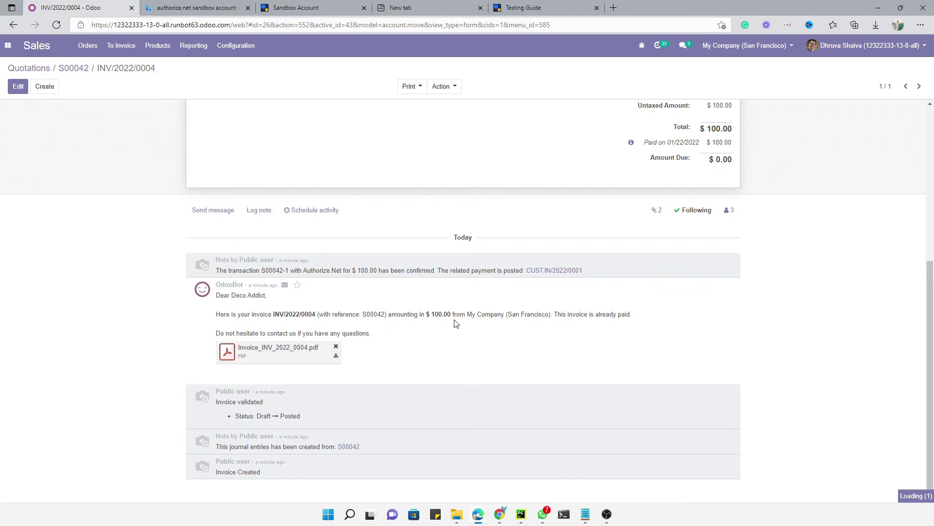
{"action": "left_click", "coordinate": [550, 271]}
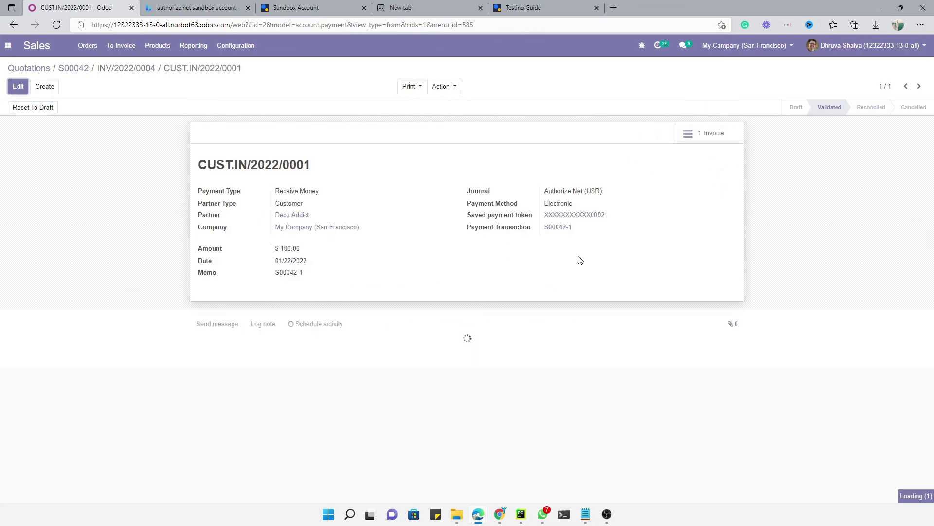
{"action": "left_click_drag", "start_coordinate": [608, 215], "coordinate": [539, 218]}
{"action": "left_click", "coordinate": [537, 226]}
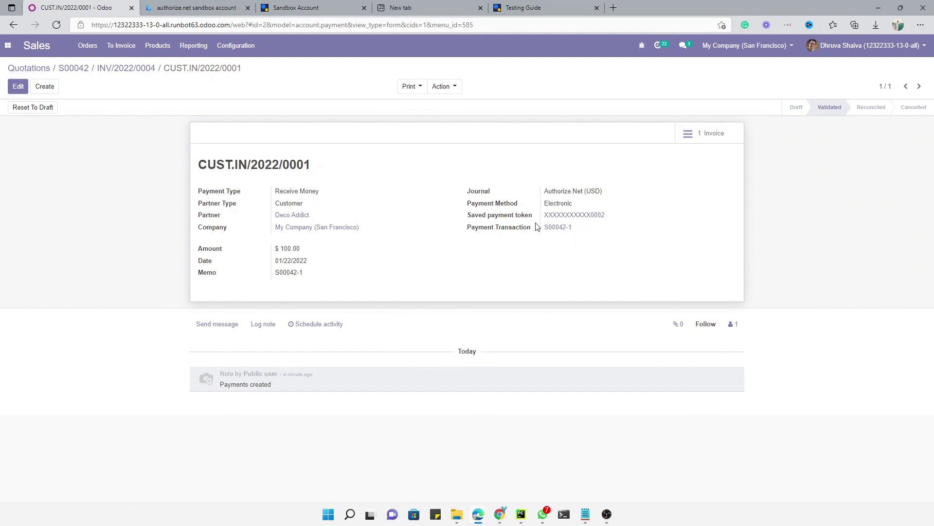